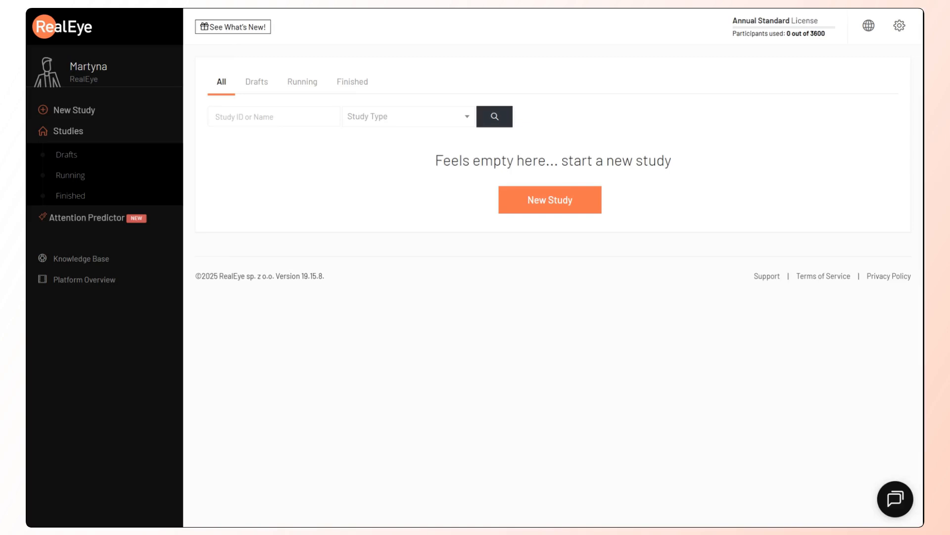
Step: Create a new study of the Interactive Mockup type
click(84, 108)
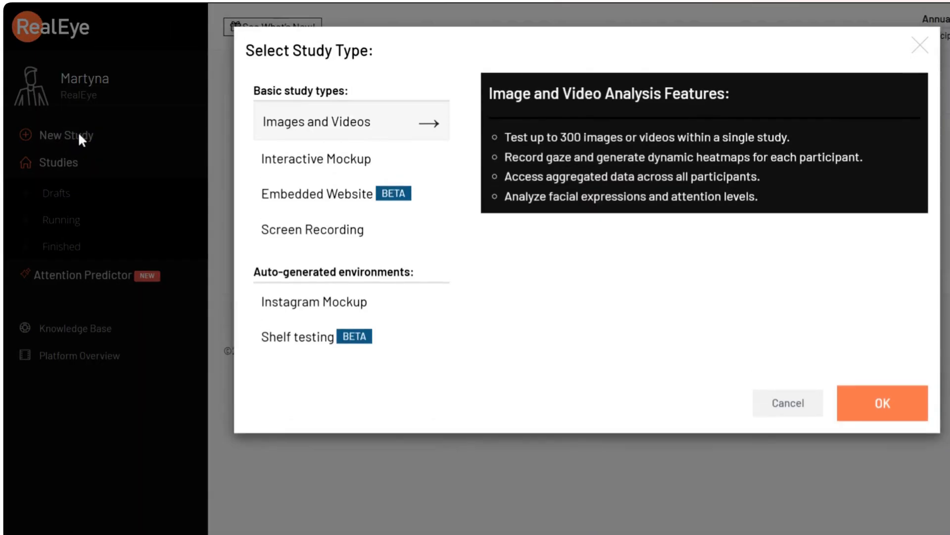
click(277, 159)
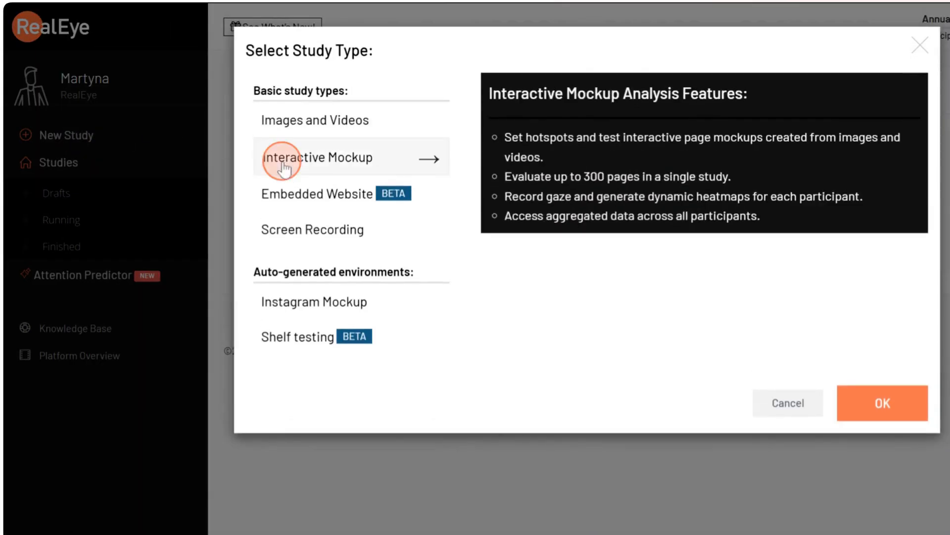
click(723, 336)
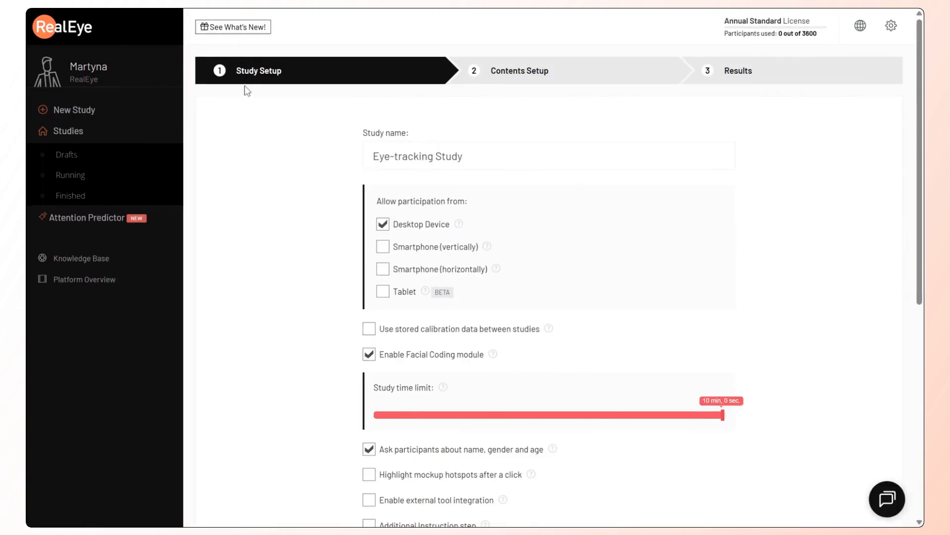
Step: Name the study "Interactive Mockup"
click(472, 158)
text(In)
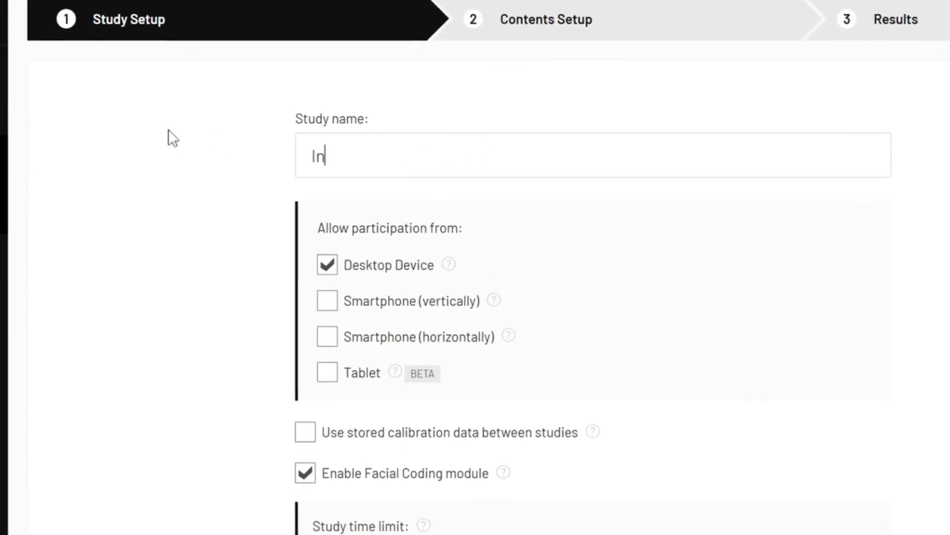
text(teractive Mockup)
Step: Set the study time limit to 5 min, 0 sec
scroll(225, 238, down, 2)
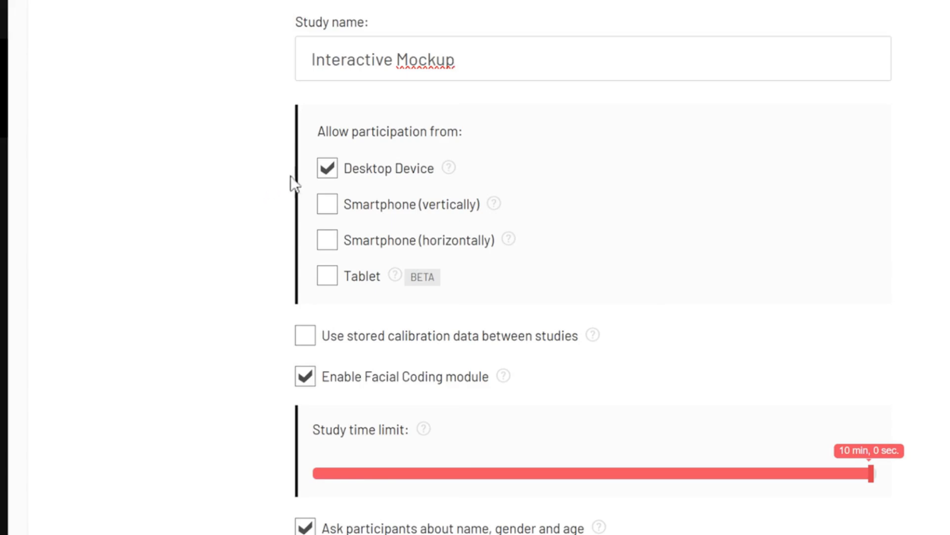
scroll(268, 240, down, 2)
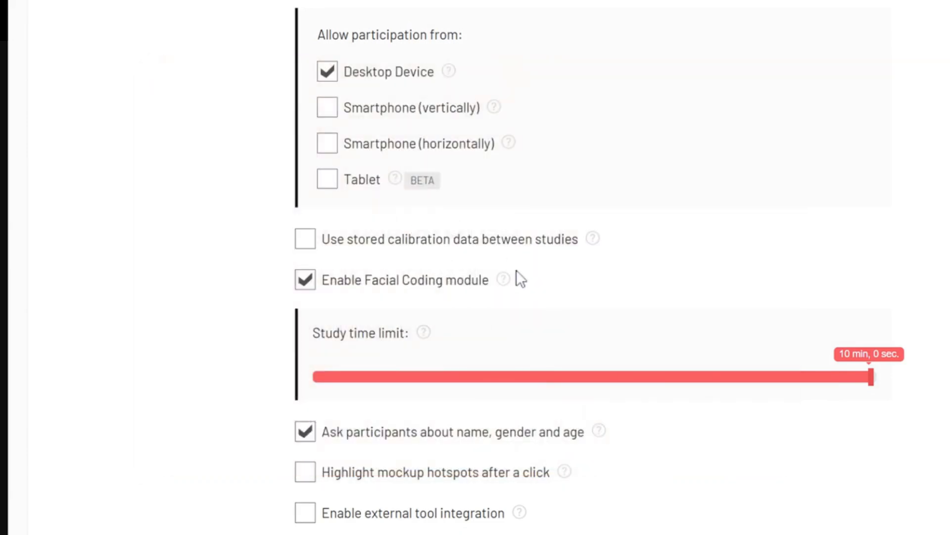
scroll(510, 261, down, 2)
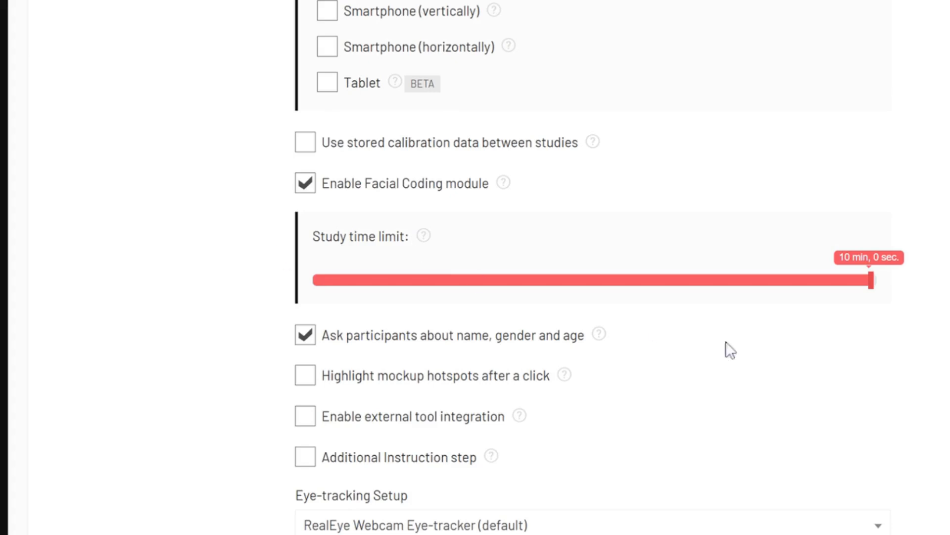
drag(869, 282, 594, 262)
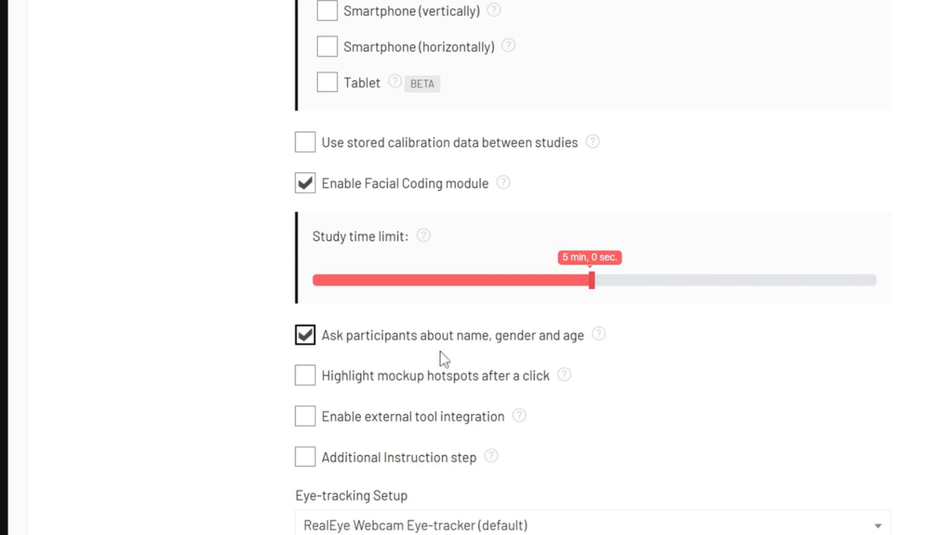
Step: Enable highlighting of mockup hotspots after a click
scroll(416, 371, down, 2)
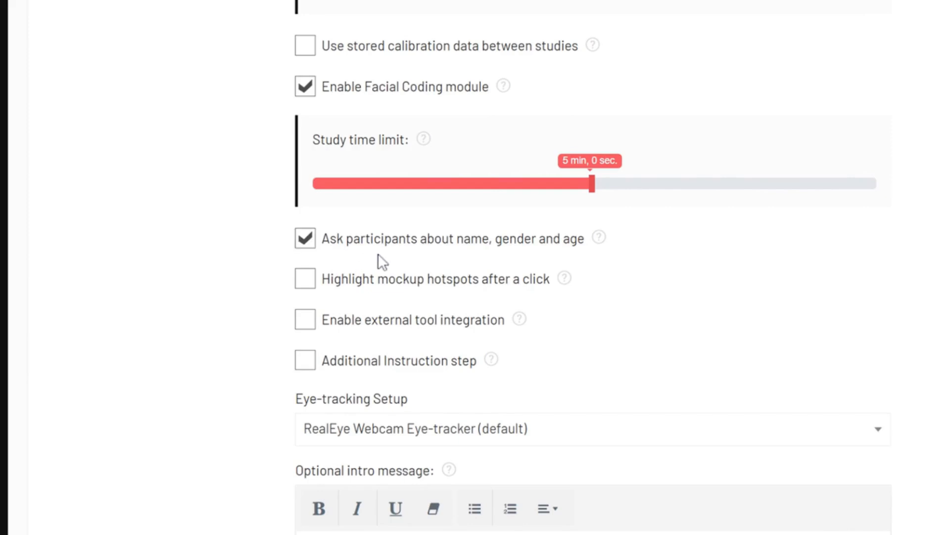
scroll(251, 259, down, 2)
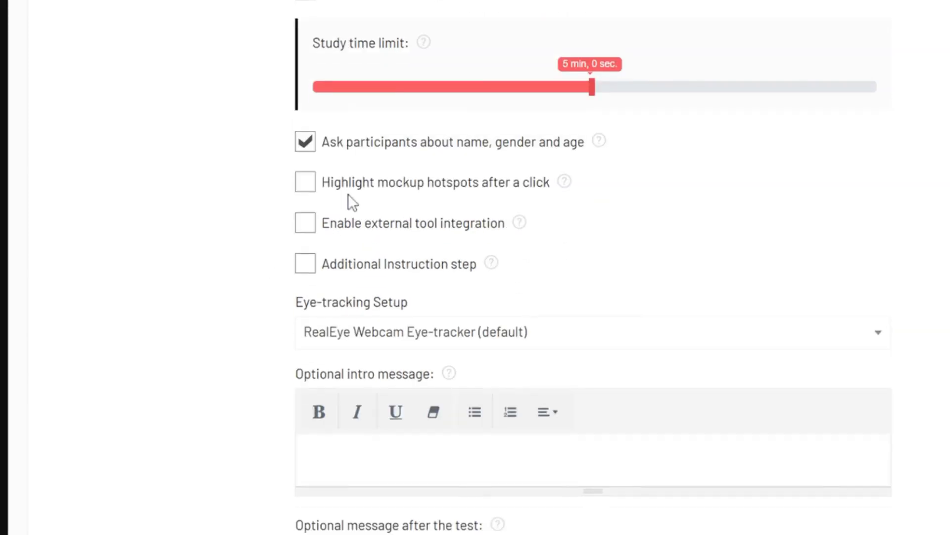
mouse_move(563, 184)
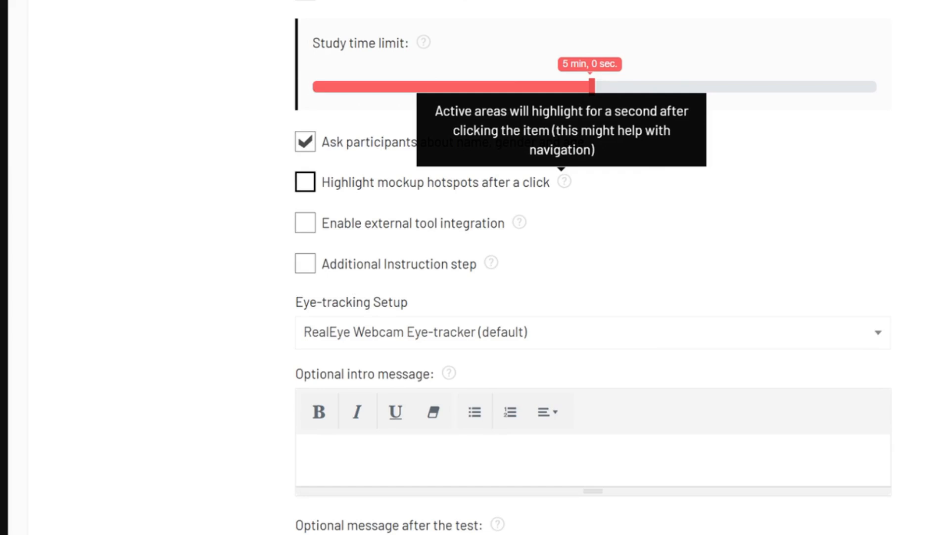
click(306, 187)
scroll(401, 247, down, 2)
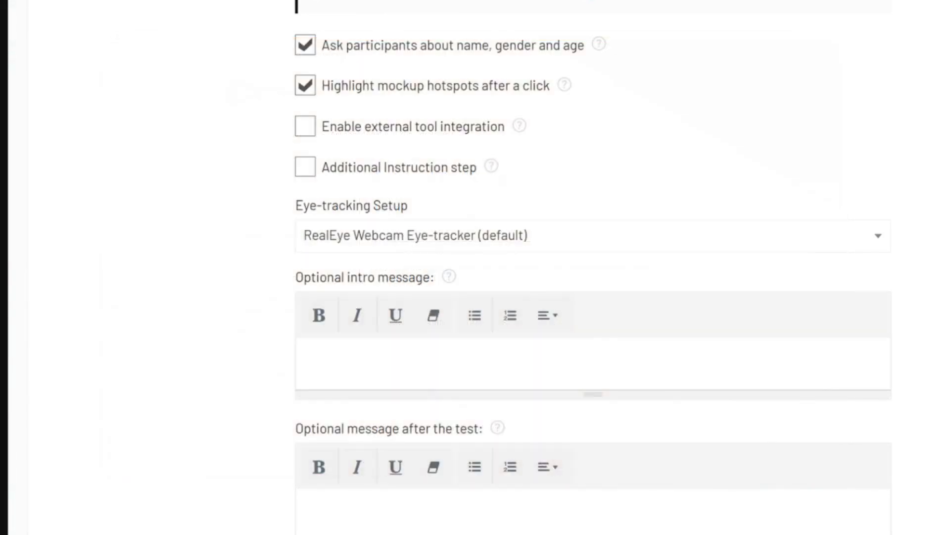
mouse_move(496, 171)
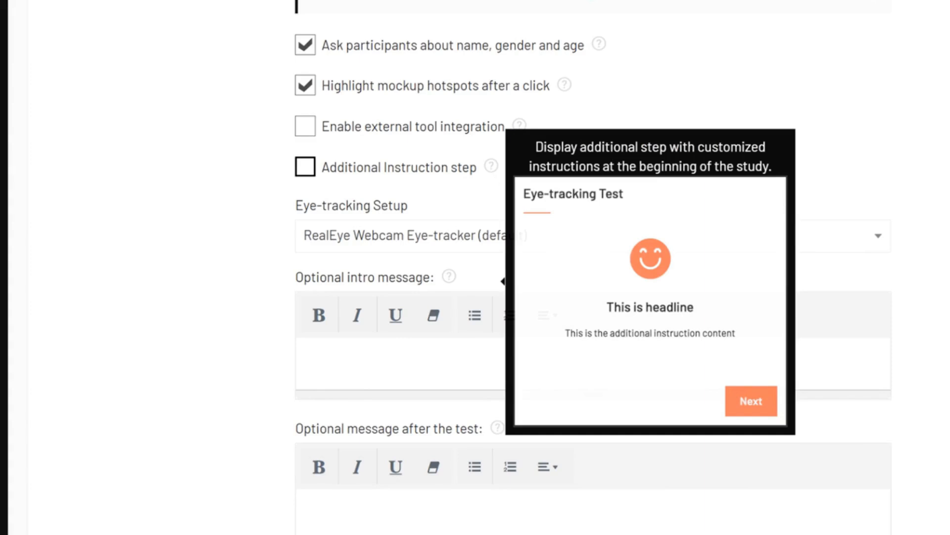
click(305, 166)
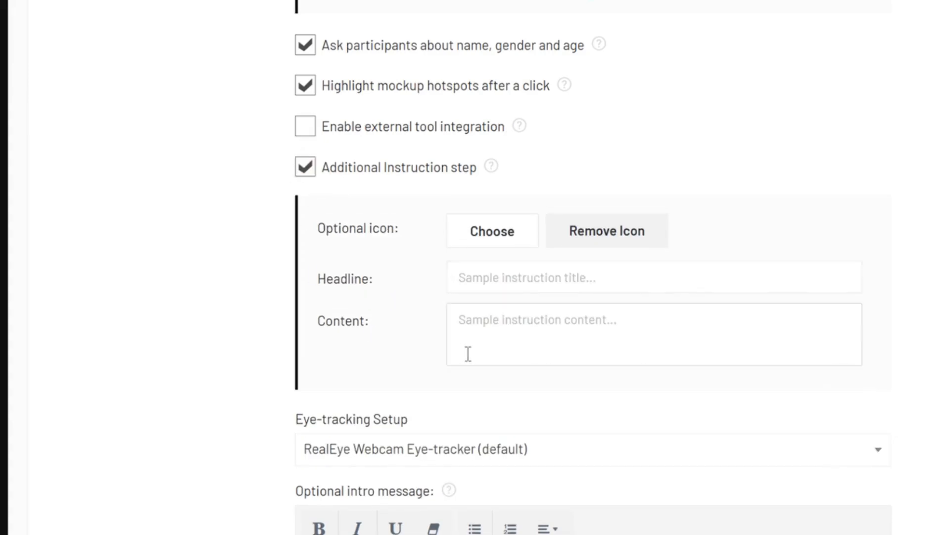
click(483, 243)
scroll(483, 246, down, 5)
scroll(452, 265, up, 5)
scroll(456, 270, down, 7)
click(305, 167)
Step: Choose RealEye Webcam Eye-tracker (default) as the eye-tracking setup
scroll(277, 217, down, 1)
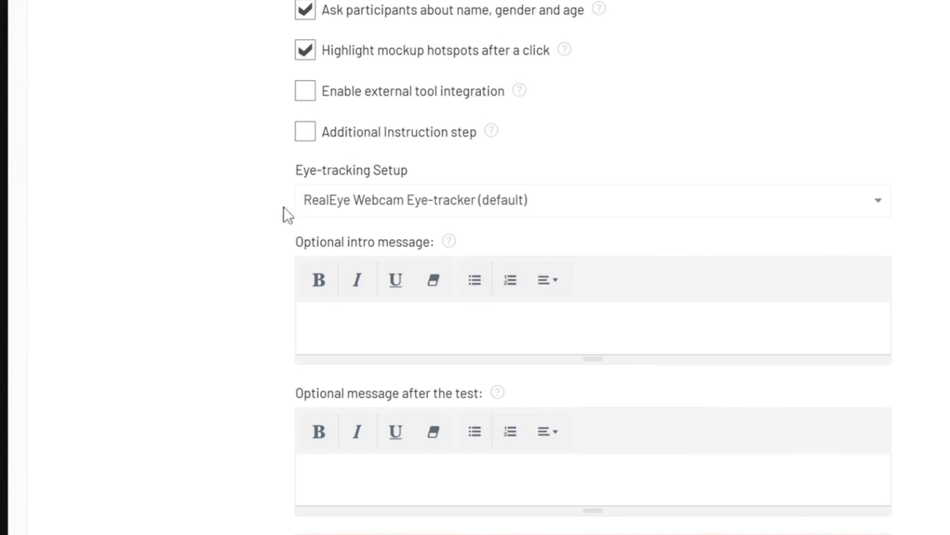
click(300, 201)
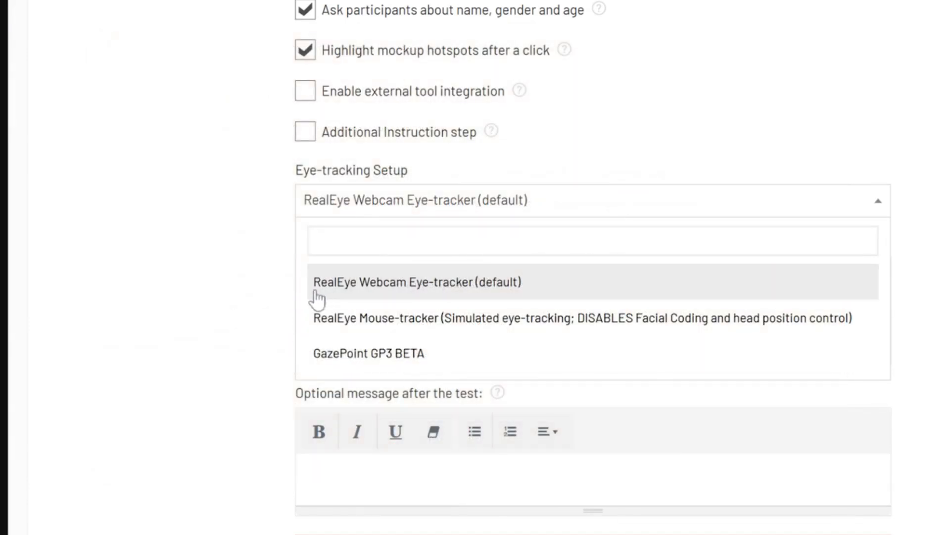
click(328, 287)
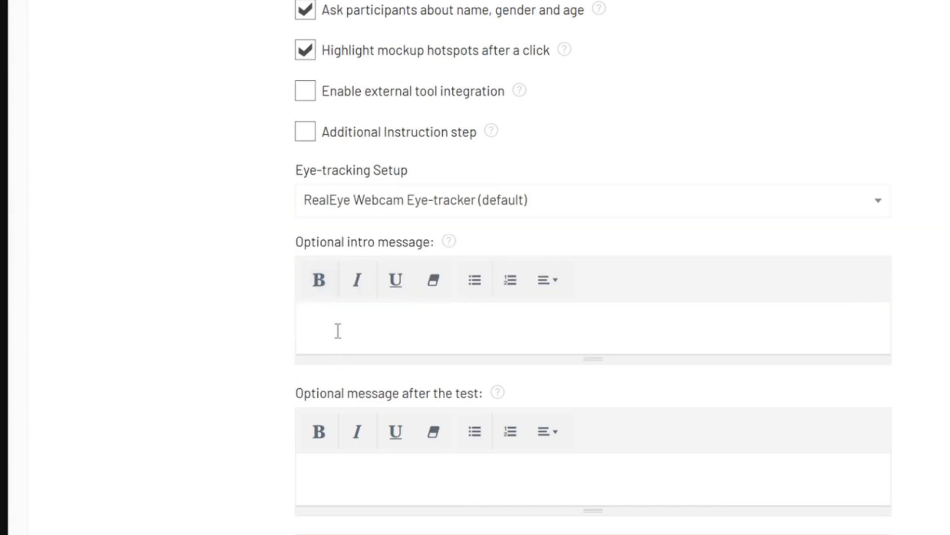
Step: Enter the optional intro message "Hello, this study will lat max 5 minutes - have fun!"
click(386, 314)
text(Hello, this s)
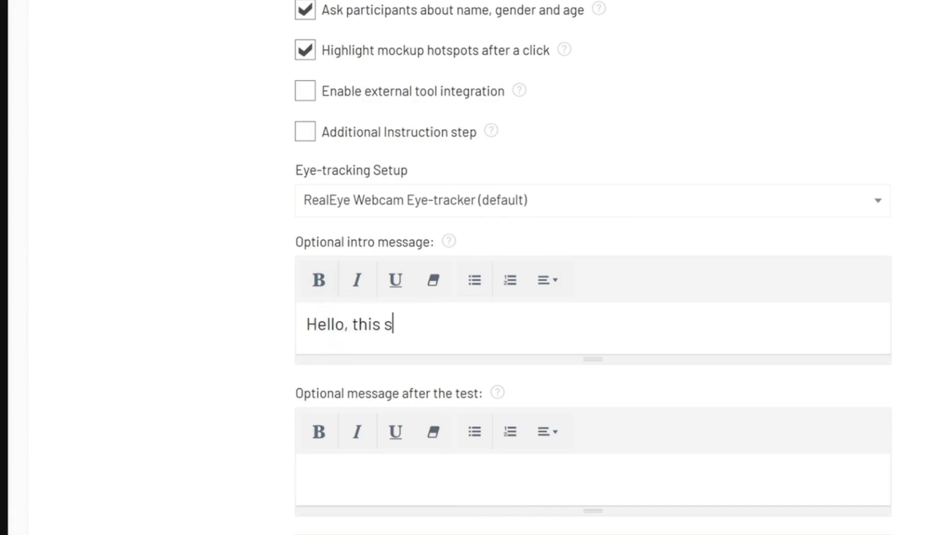
text(tudy will lat )
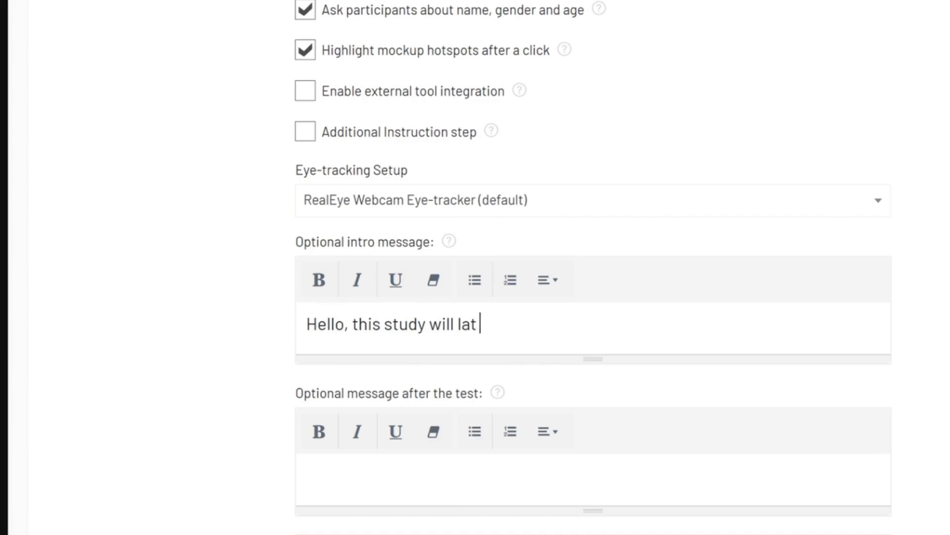
text(max 5 minutes - have fun!)
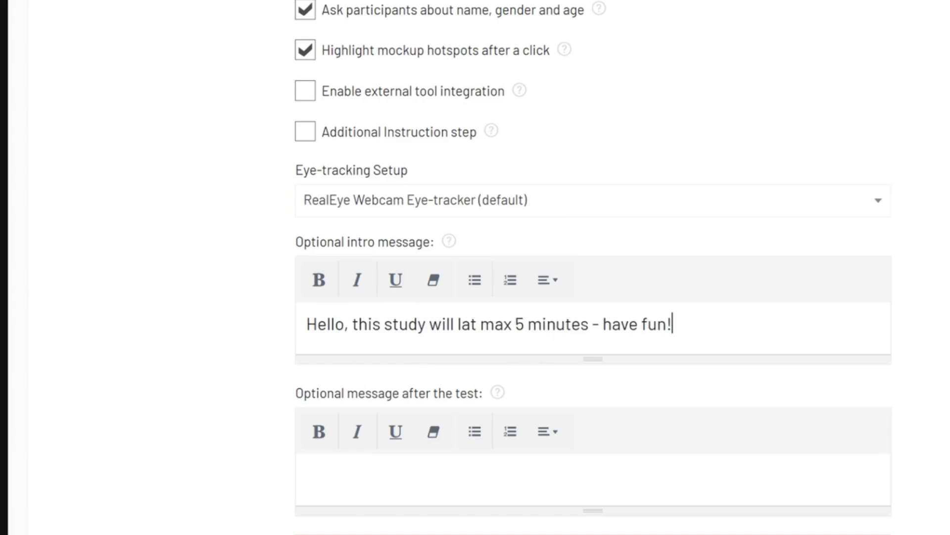
Step: Enter "Thank you!" as the message after the test and continue to the contents setup
click(329, 471)
text(Thank you!)
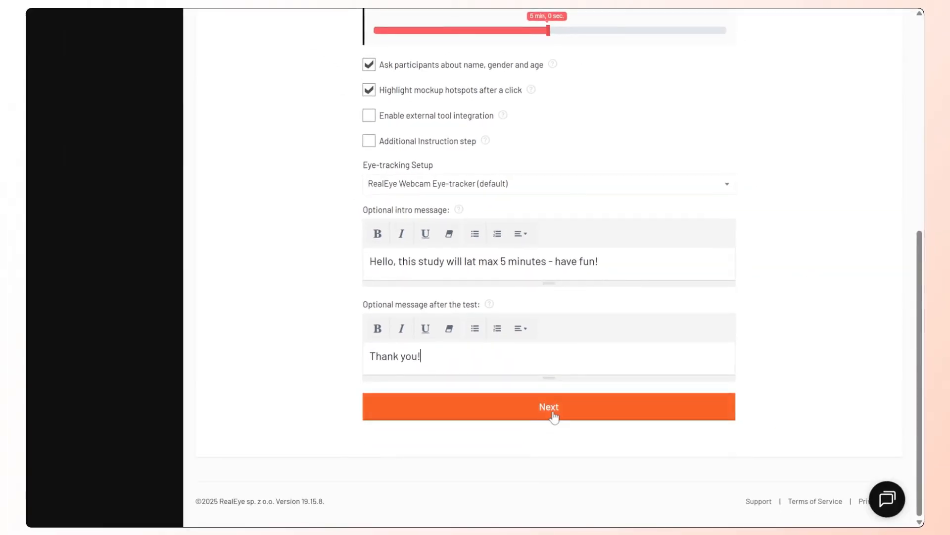
click(540, 416)
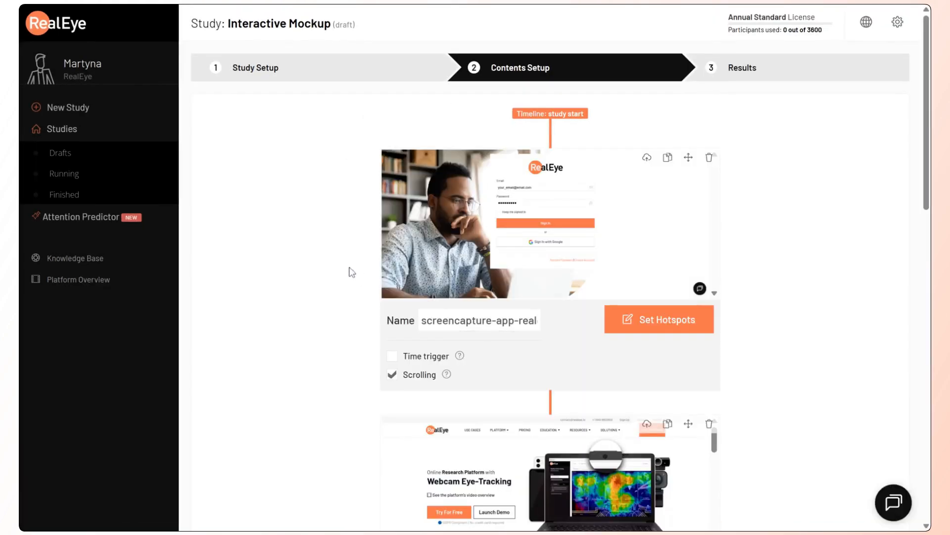
Step: Rename the sign-in page mockup "Register" and the homepage mockup below it "Main"
double_click(442, 320)
key(ctrl+a)
text(Re)
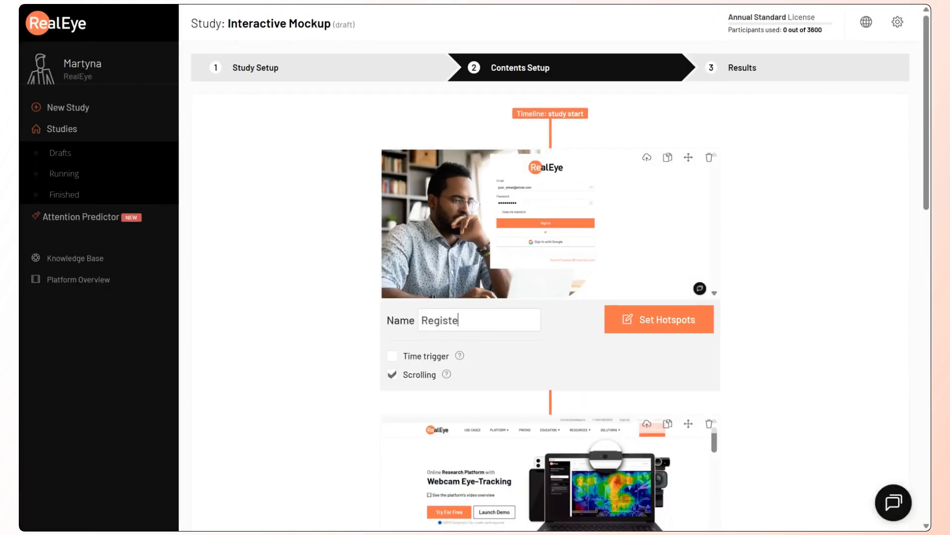
text(r)
scroll(418, 328, down, 5)
triple_click(460, 436)
text(Main)
Step: Rename the mockup showing the license plans "Pricing"
scroll(485, 356, down, 7)
scroll(337, 296, down, 1)
scroll(337, 297, down, 7)
triple_click(465, 368)
text(Pricing)
Step: Move the Main mockup ahead of Register so it comes first in the study timeline
scroll(775, 242, up, 7)
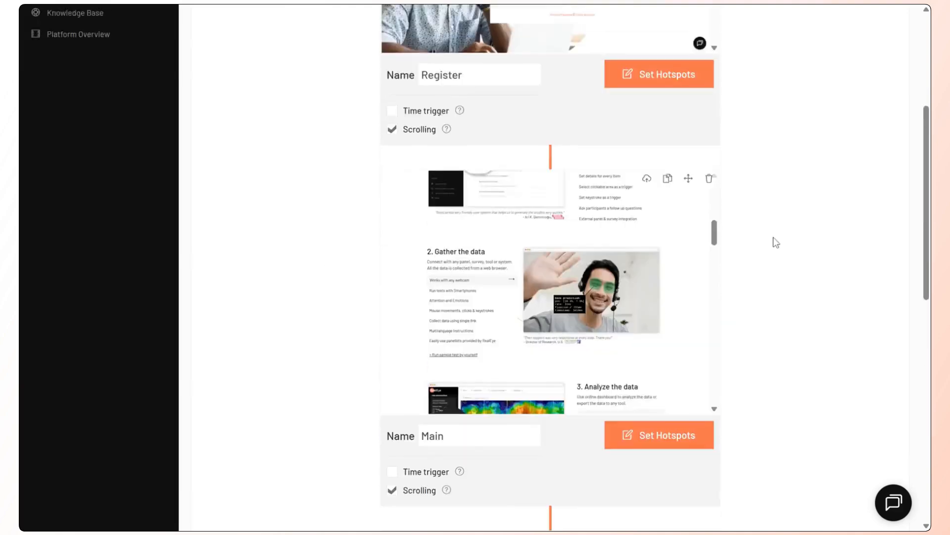
scroll(775, 243, up, 4)
scroll(749, 380, down, 2)
scroll(585, 378, up, 6)
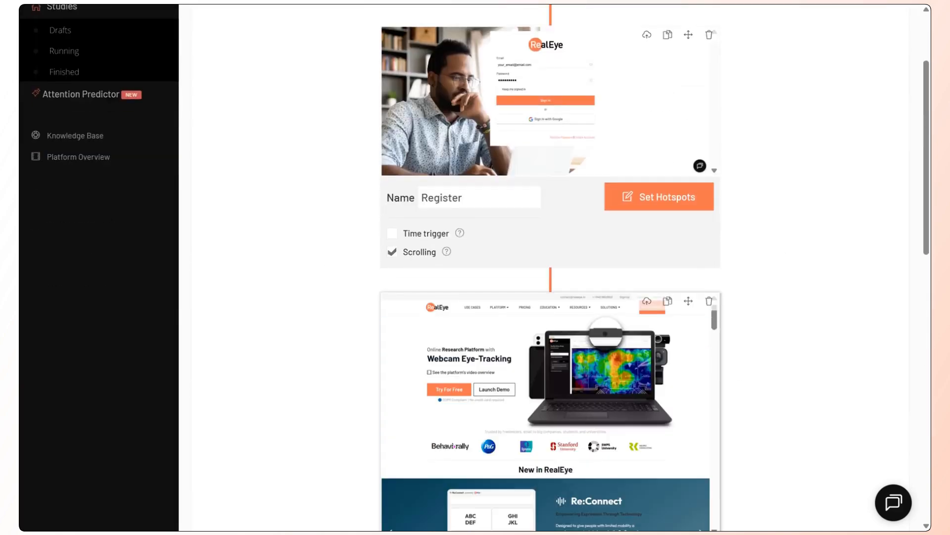
scroll(724, 442, up, 3)
drag(687, 422, 646, 158)
Step: On the Main mockup, map a hotspot over the header's TRY FOR FREE button and set its action to Register
scroll(325, 333, down, 7)
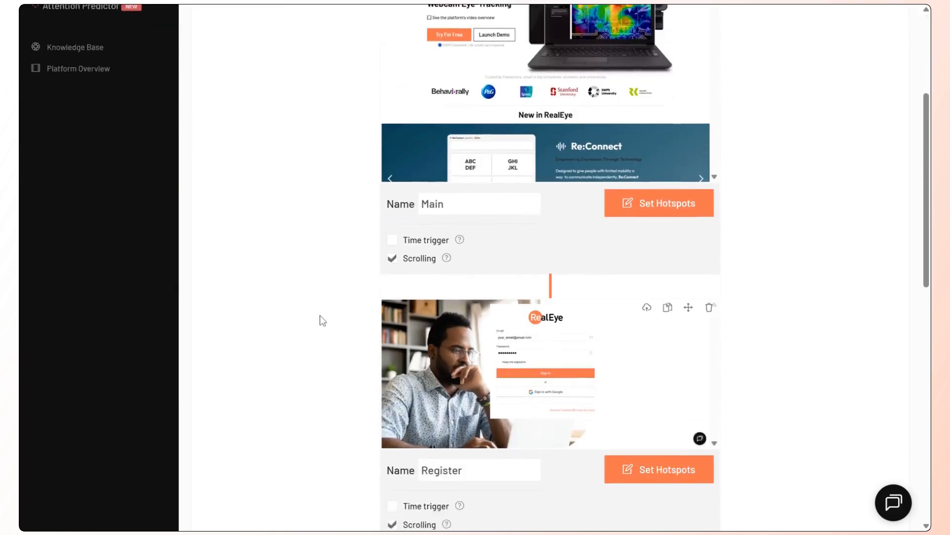
scroll(367, 324, down, 6)
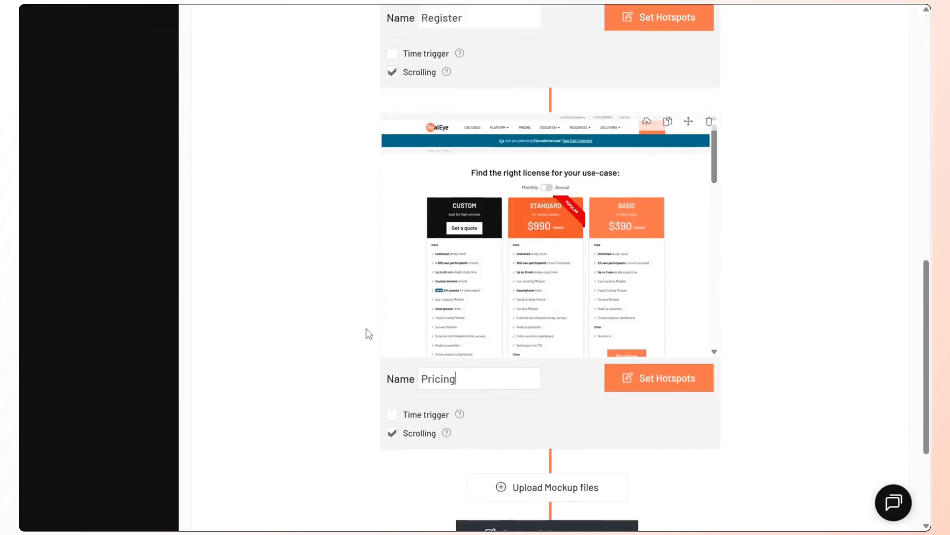
scroll(367, 325, up, 12)
scroll(340, 275, up, 1)
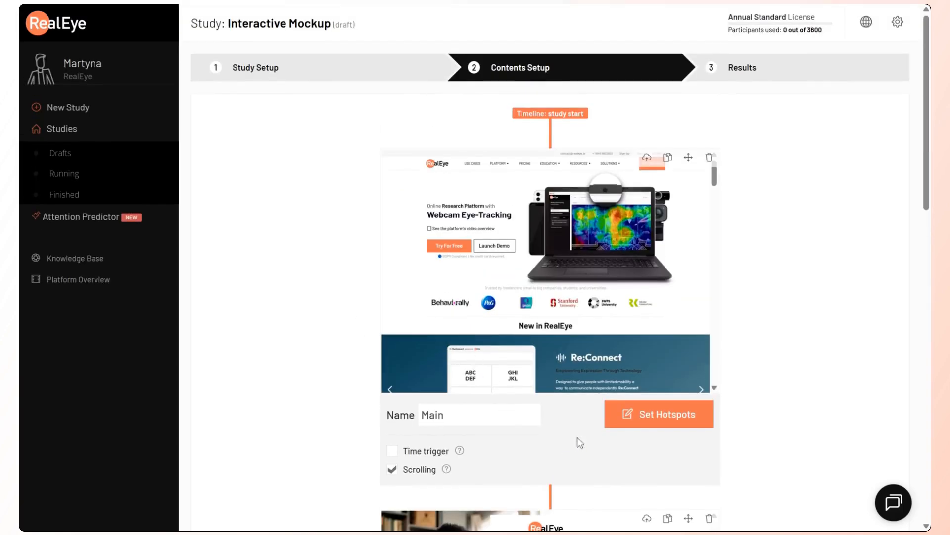
click(644, 425)
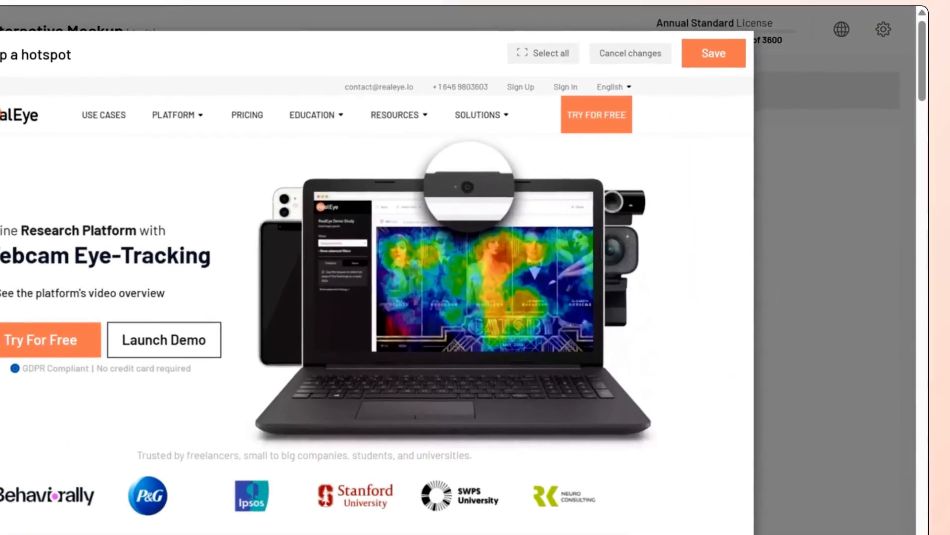
drag(657, 70, 707, 96)
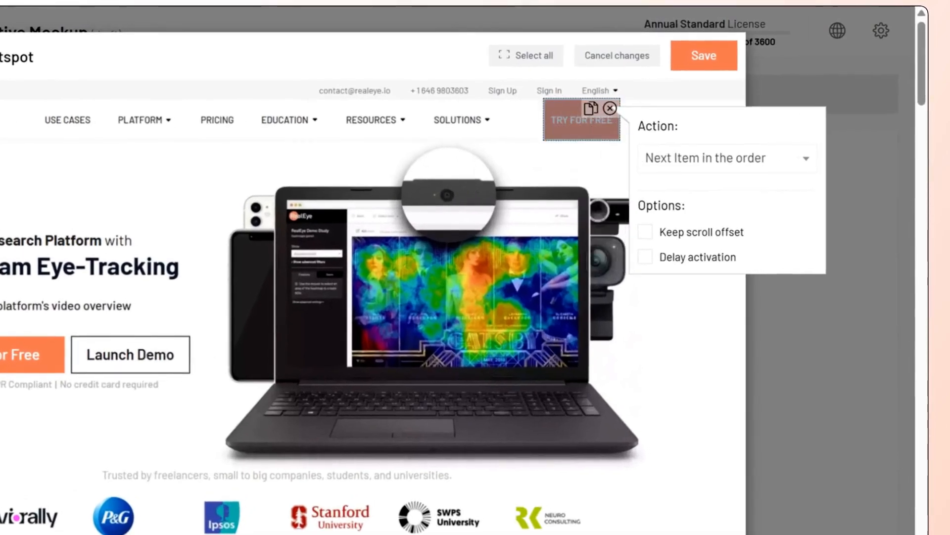
click(693, 159)
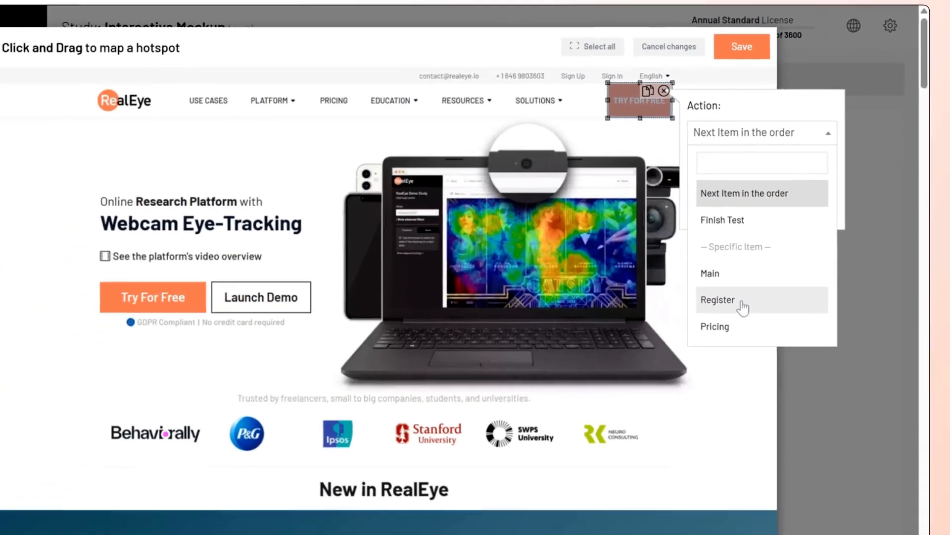
click(705, 364)
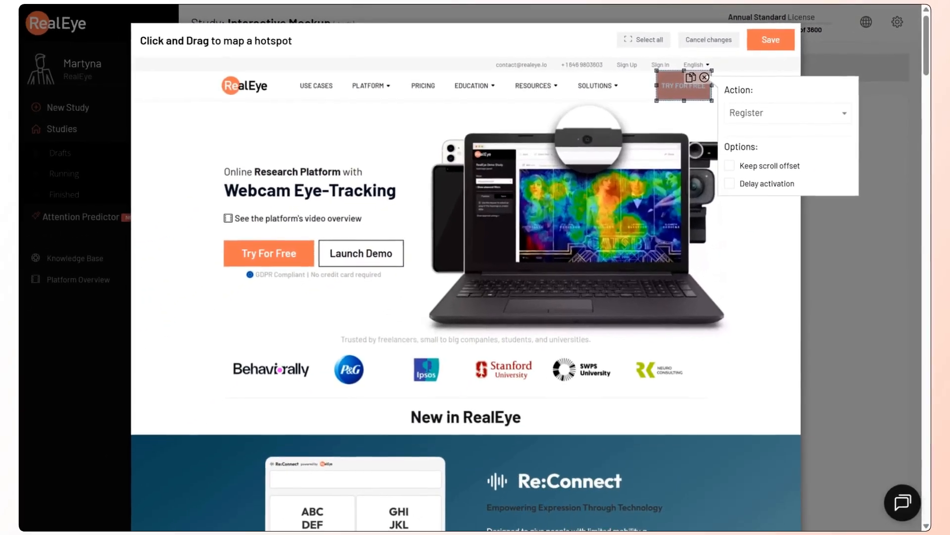
Step: Map a second hotspot over the Try For Free button beside Launch Demo and set its action to Register
drag(224, 240, 317, 268)
click(349, 284)
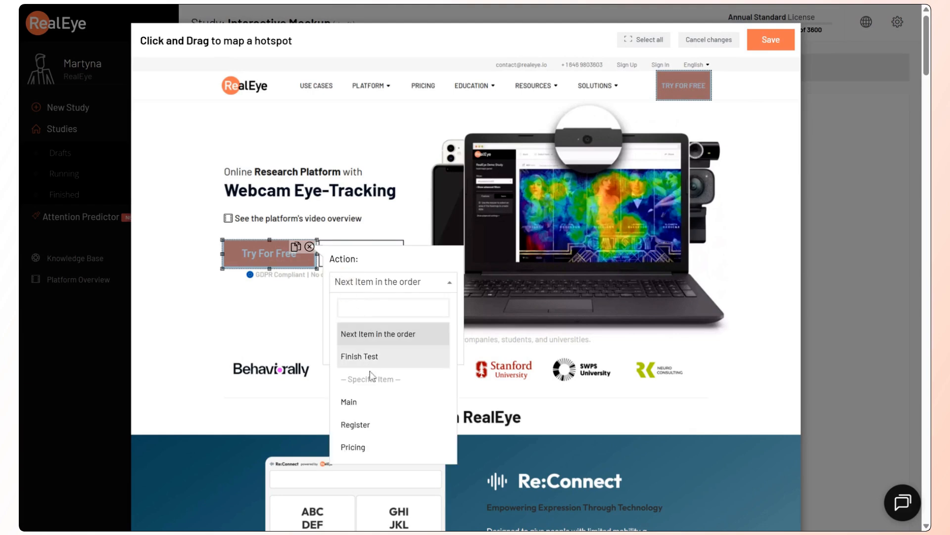
click(393, 424)
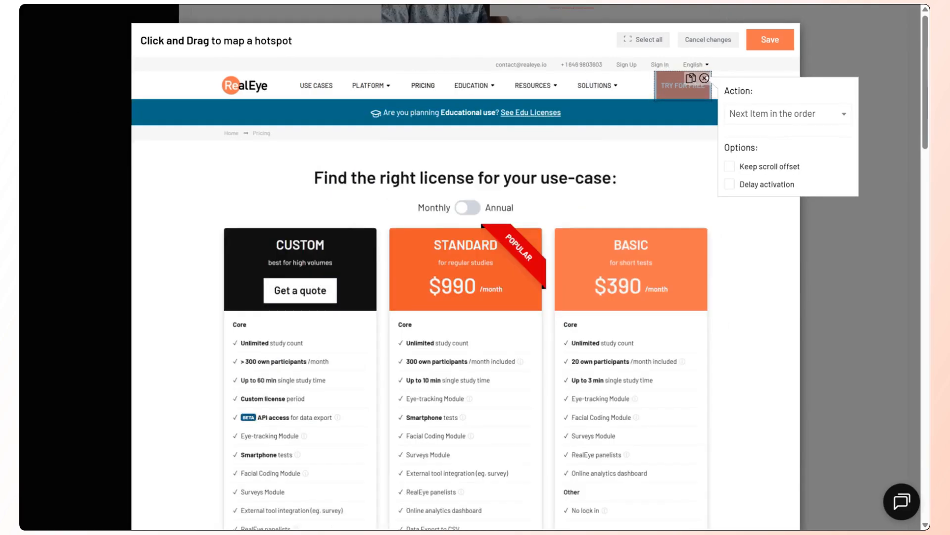
Step: Set the action of the TRY FOR FREE hotspot on the Pricing mockup to Register
click(770, 120)
click(759, 256)
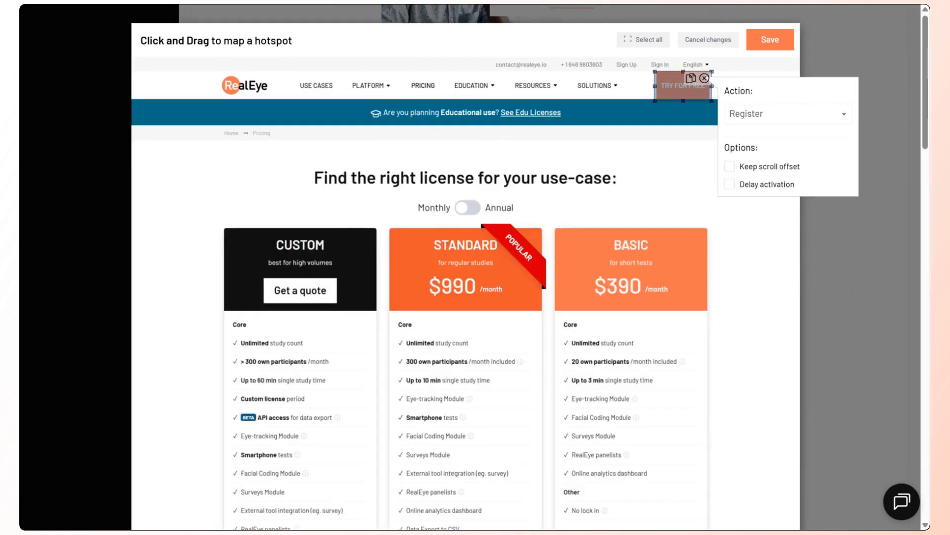
Step: Map a hotspot over the Basic plan's Purchase button on the Pricing mockup and set its action to Register
scroll(638, 277, down, 5)
drag(590, 292, 674, 322)
click(722, 339)
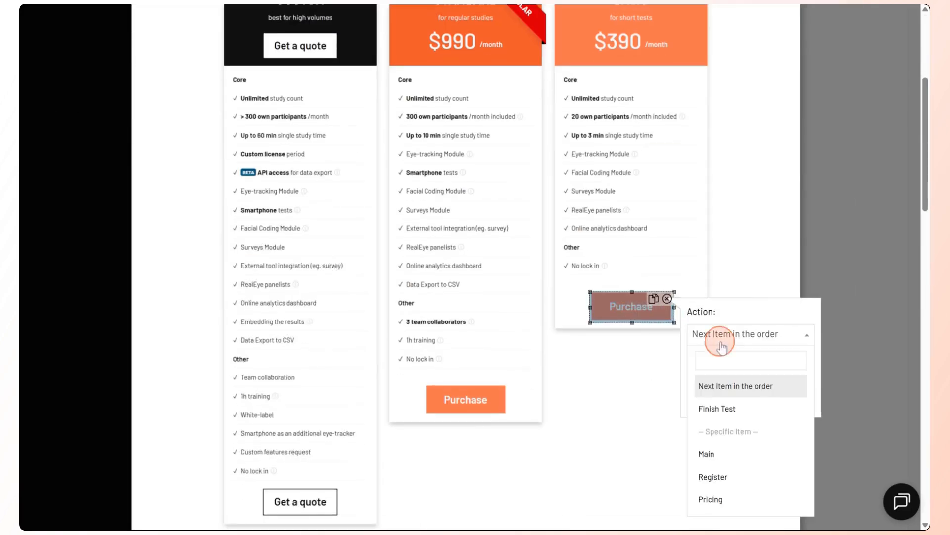
click(712, 476)
Step: Map a hotspot over the Standard plan's Purchase button and set its action to Register
drag(423, 383, 510, 413)
click(554, 425)
click(548, 375)
Step: Map a hotspot over the Custom plan's lower Get a quote button, set its action to Register, and save the Pricing hotspots
drag(258, 483, 344, 516)
scroll(382, 510, down, 5)
click(406, 281)
click(382, 423)
scroll(396, 297, up, 10)
click(765, 37)
scroll(539, 317, up, 3)
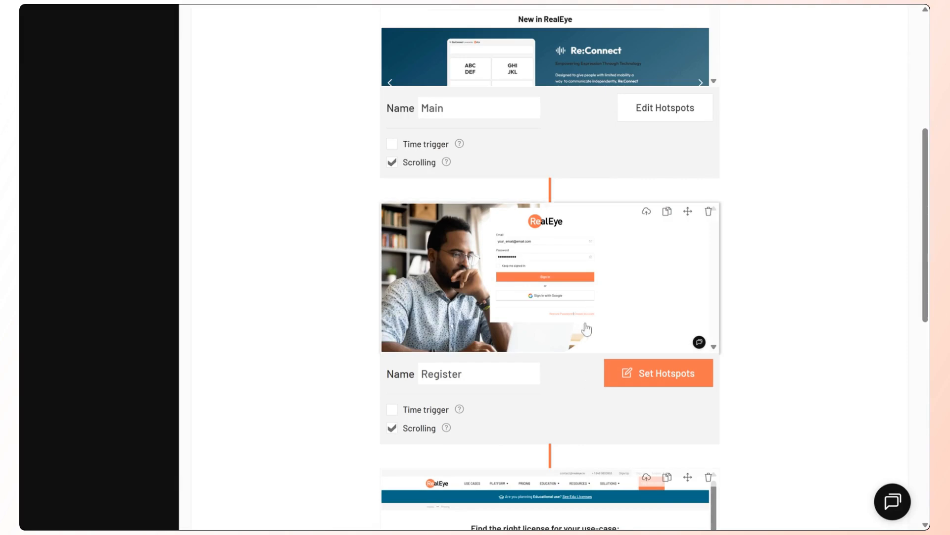
Step: On the Register mockup, map one hotspot over both Sign In buttons, set its action to Finish Test, and save it
click(626, 376)
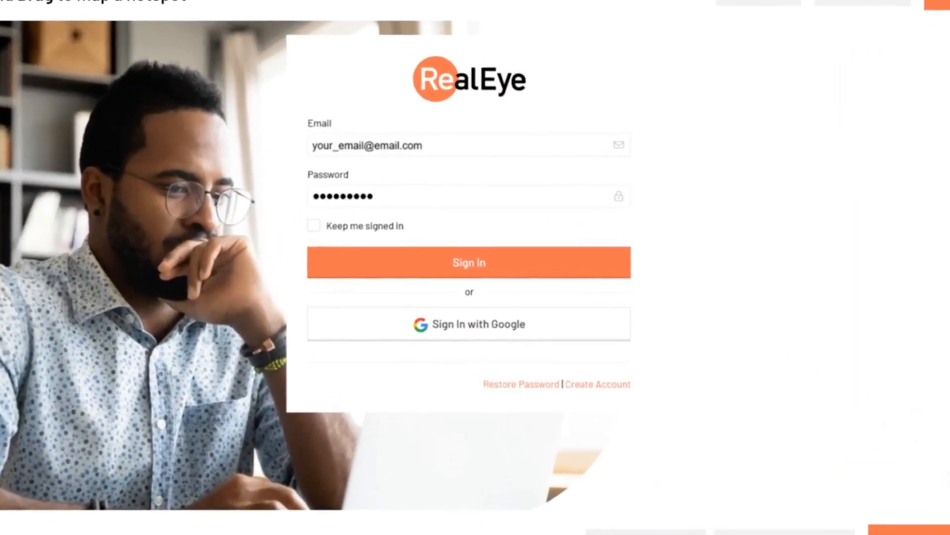
mouse_move(303, 243)
mouse_down()
mouse_move(630, 278)
mouse_move(640, 344)
mouse_up()
click(696, 331)
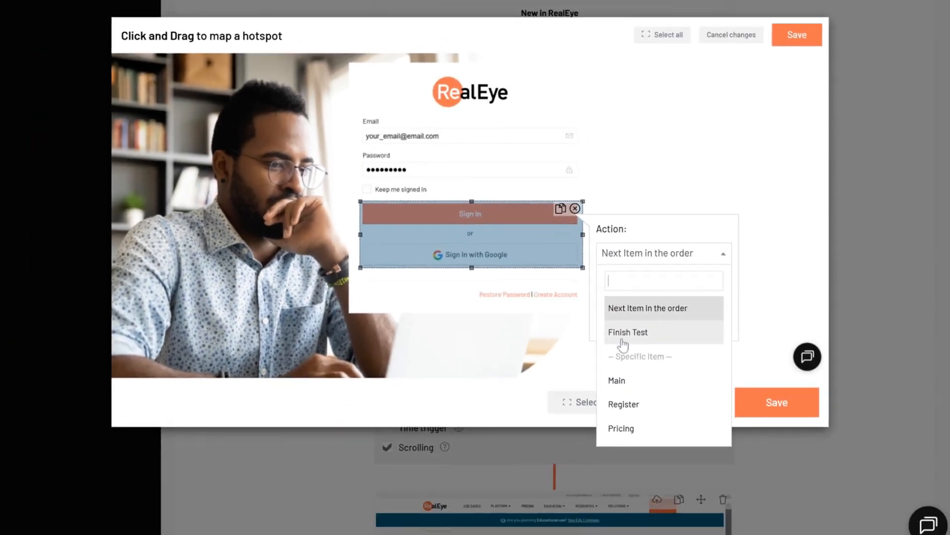
click(697, 451)
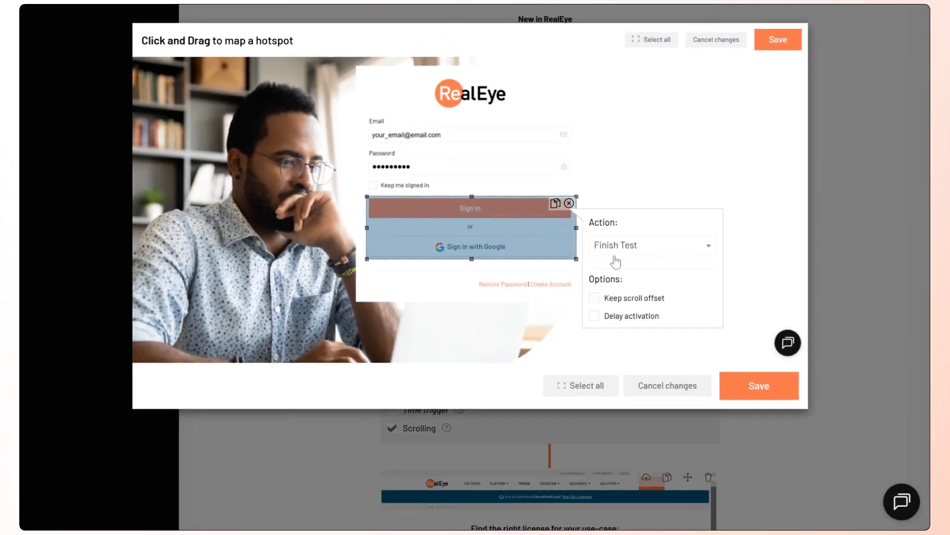
click(729, 382)
Step: Review the mockups in the study timeline and look at the upload options for additional mockup files
scroll(683, 221, down, 8)
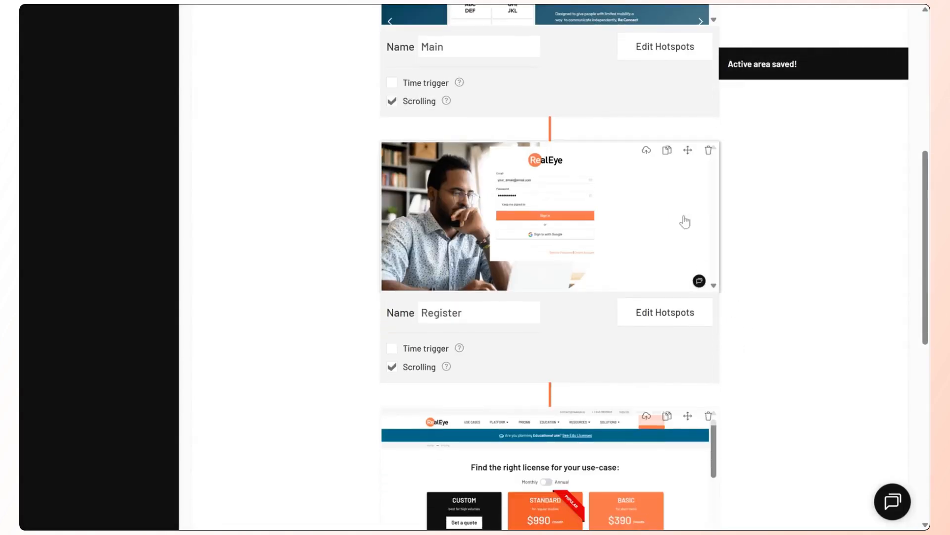
scroll(736, 236, up, 1)
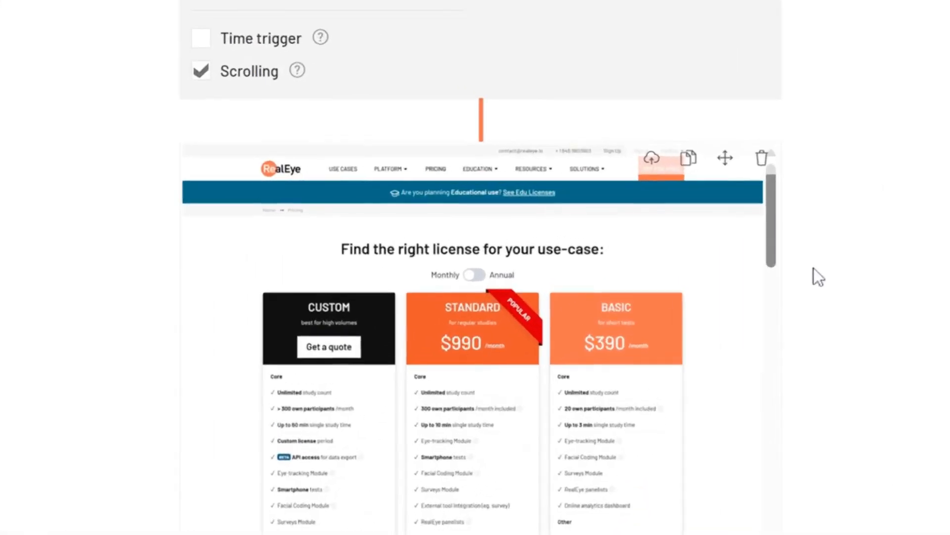
scroll(757, 304, down, 5)
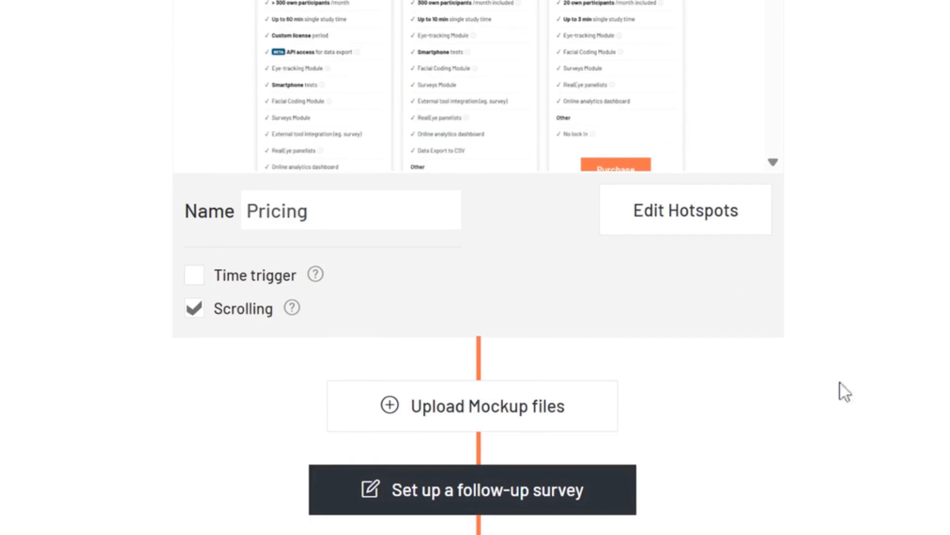
scroll(817, 407, up, 5)
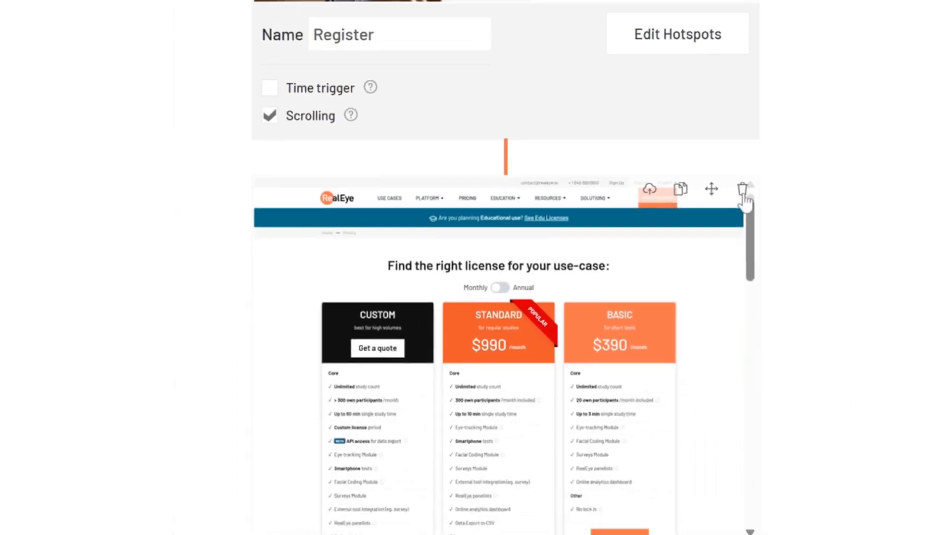
scroll(746, 203, down, 5)
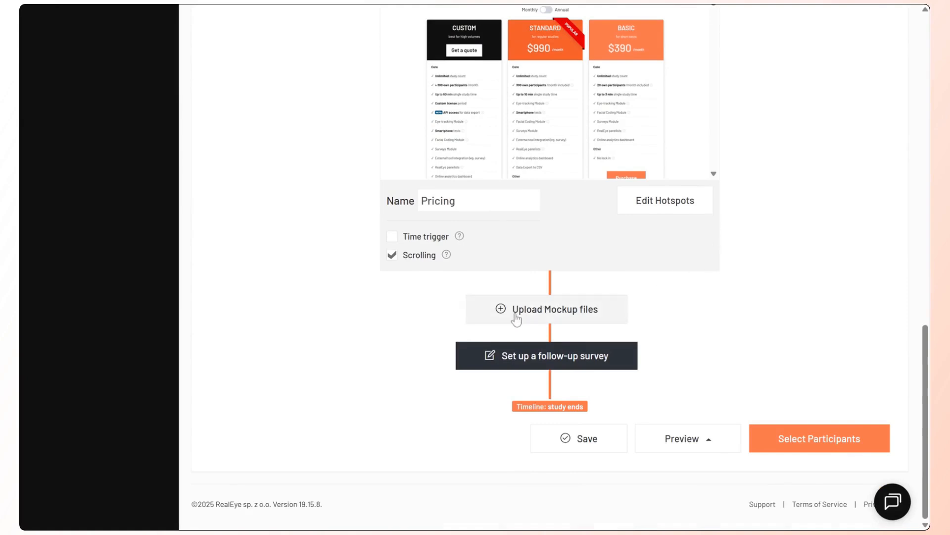
click(514, 317)
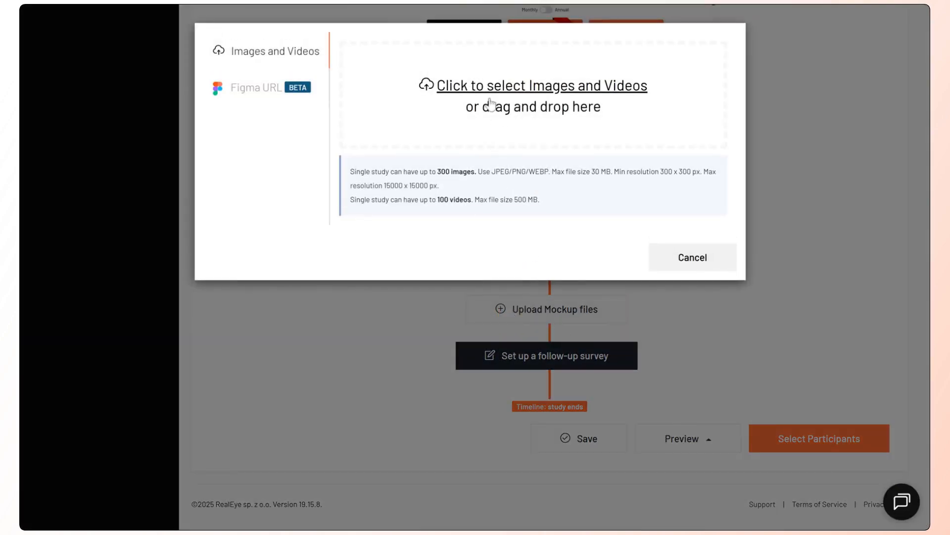
click(679, 264)
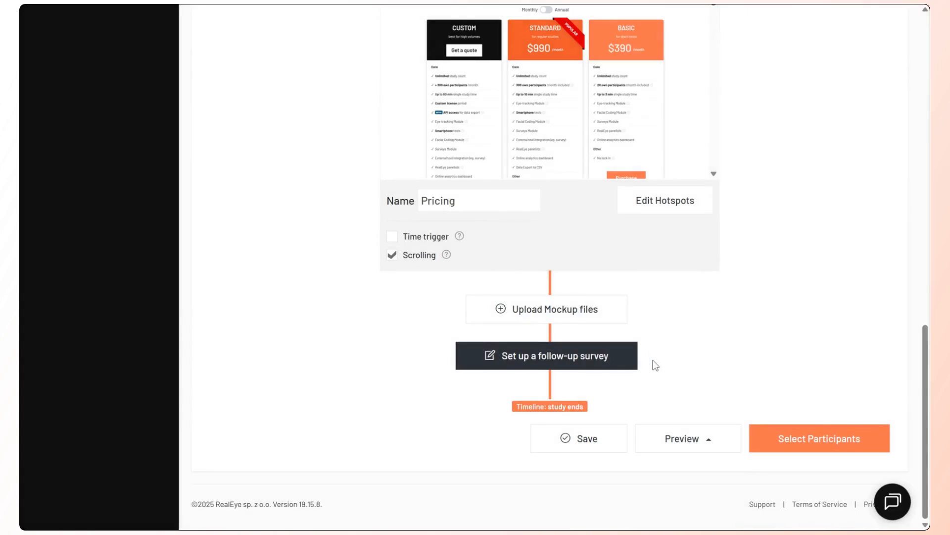
Step: Add a 1 - 5 Rating scale question to a follow-up survey after the Interactive Mockup
click(569, 364)
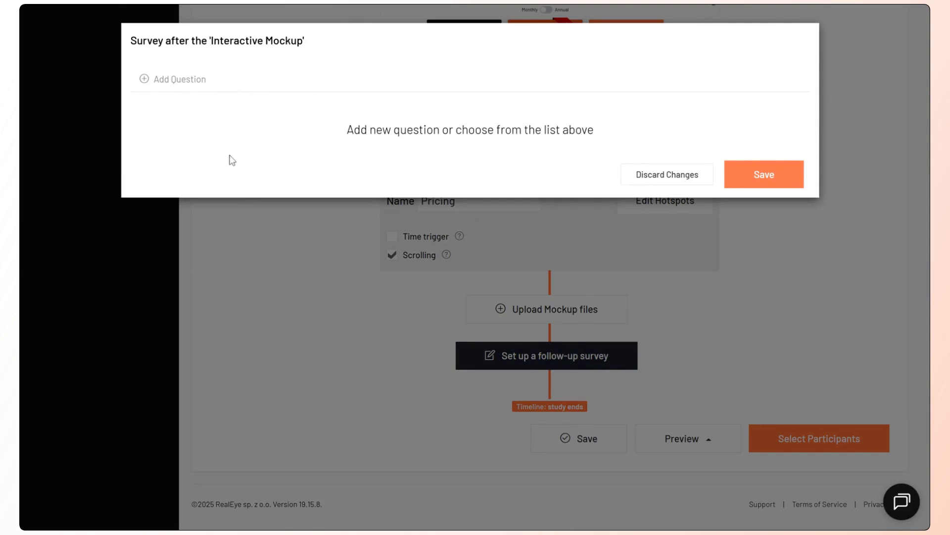
click(180, 88)
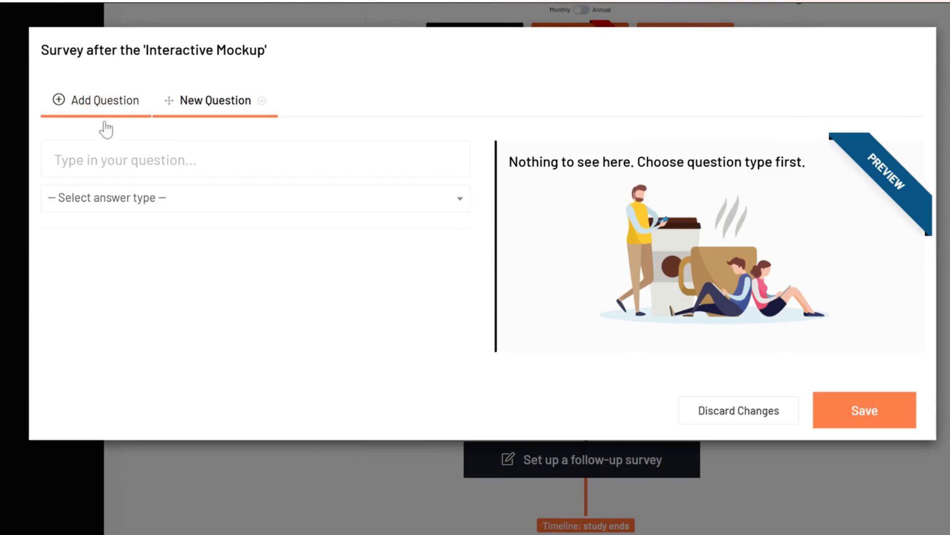
click(121, 198)
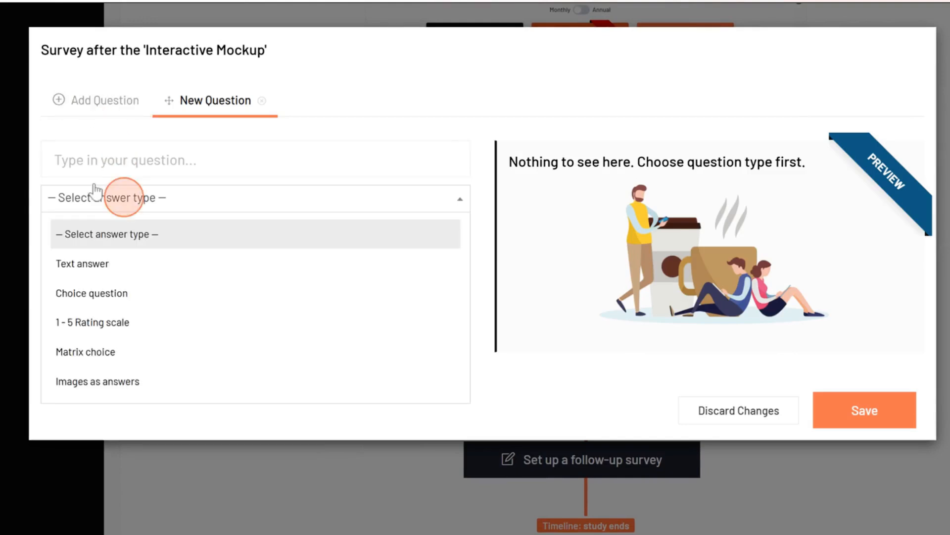
click(117, 322)
Step: Word the rating question "How easy it was for you to register?", make its answer required, and save the survey and the study
click(109, 160)
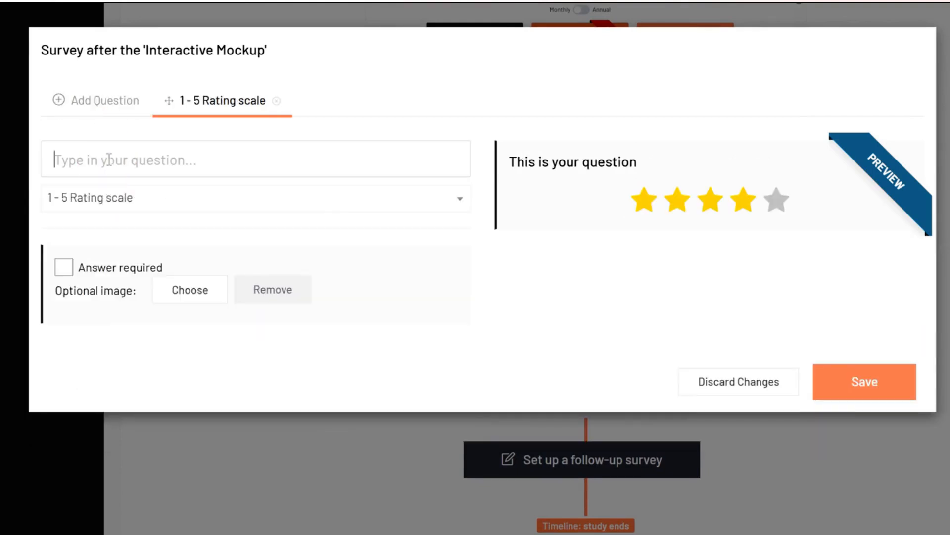
text(How easy it was for you to regis)
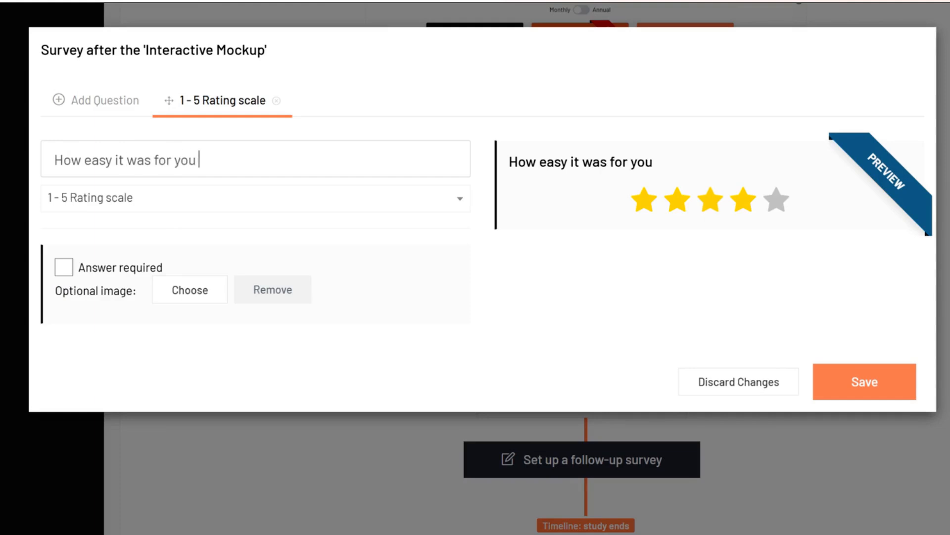
text(ter?)
click(63, 267)
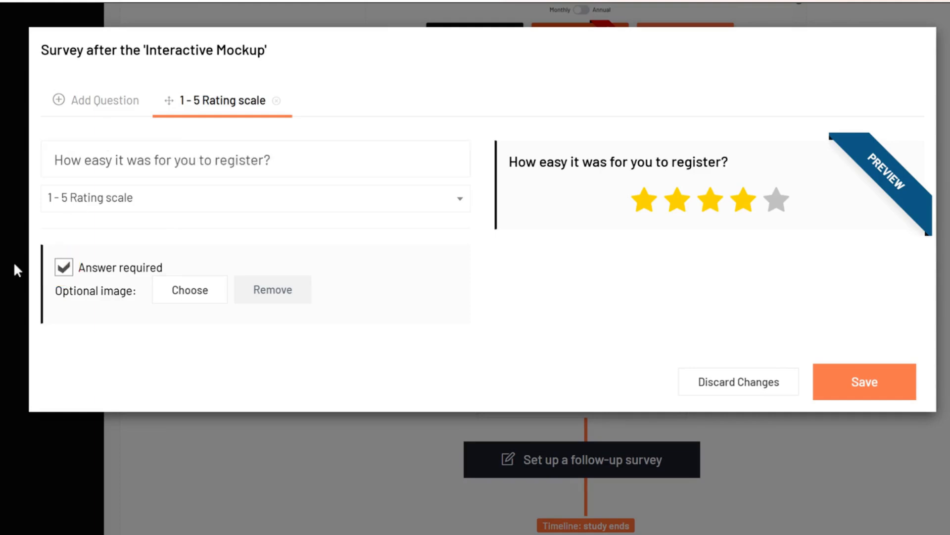
click(792, 340)
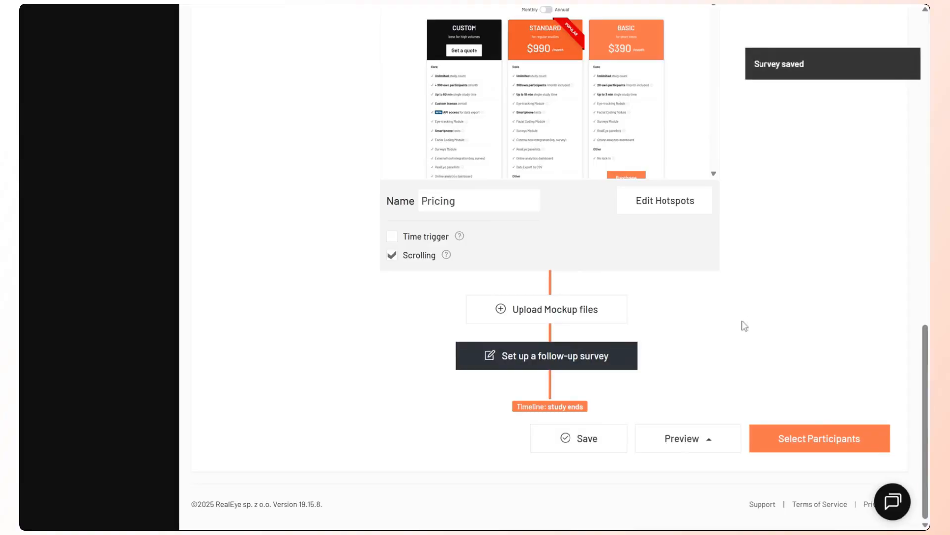
click(605, 437)
Step: Examine the study's full preview, quick preview and shareable preview link options
click(717, 439)
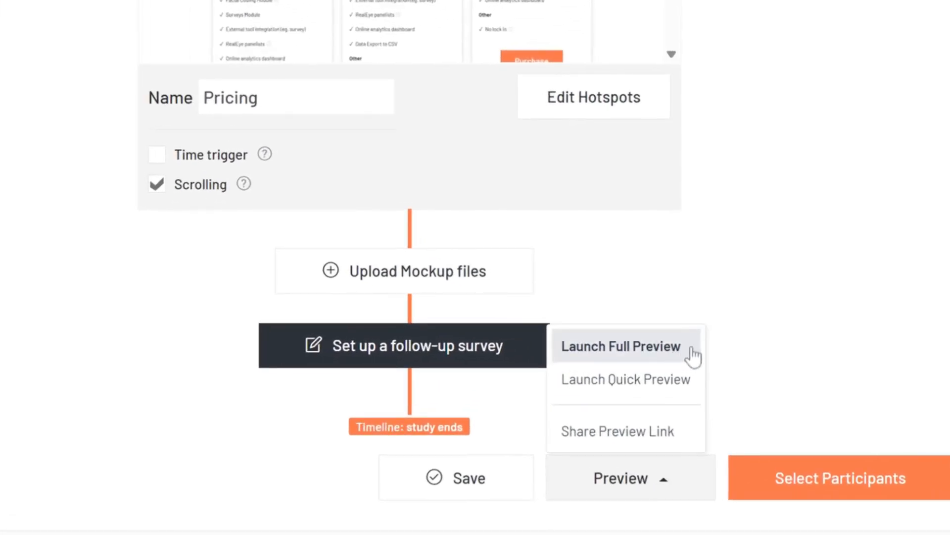
mouse_move(694, 389)
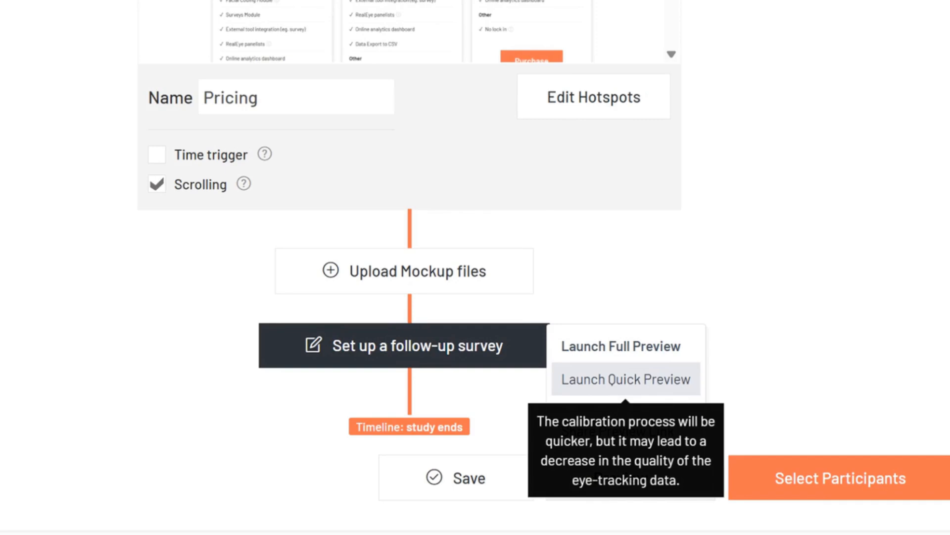
mouse_move(567, 440)
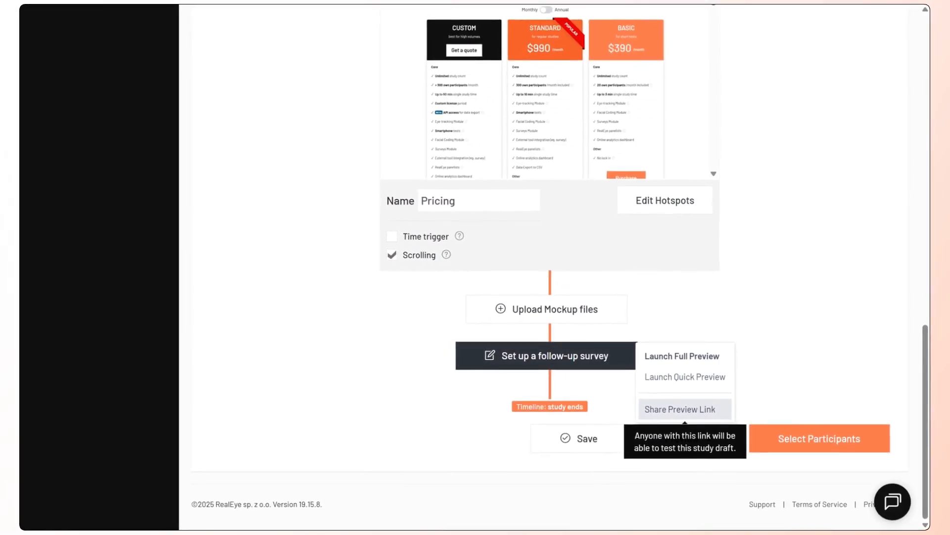
click(771, 371)
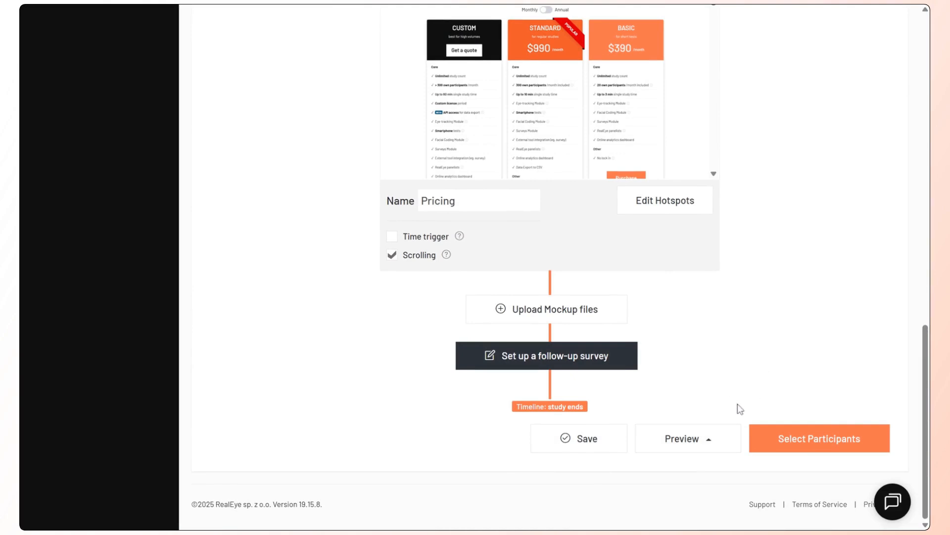
Step: Set the own participant count limit to 30 and run the study
click(775, 448)
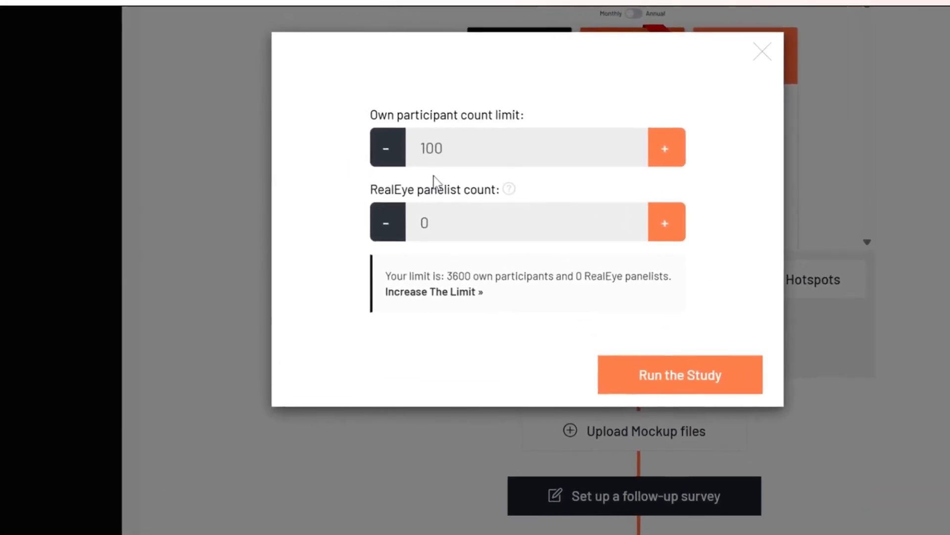
double_click(452, 147)
text(30)
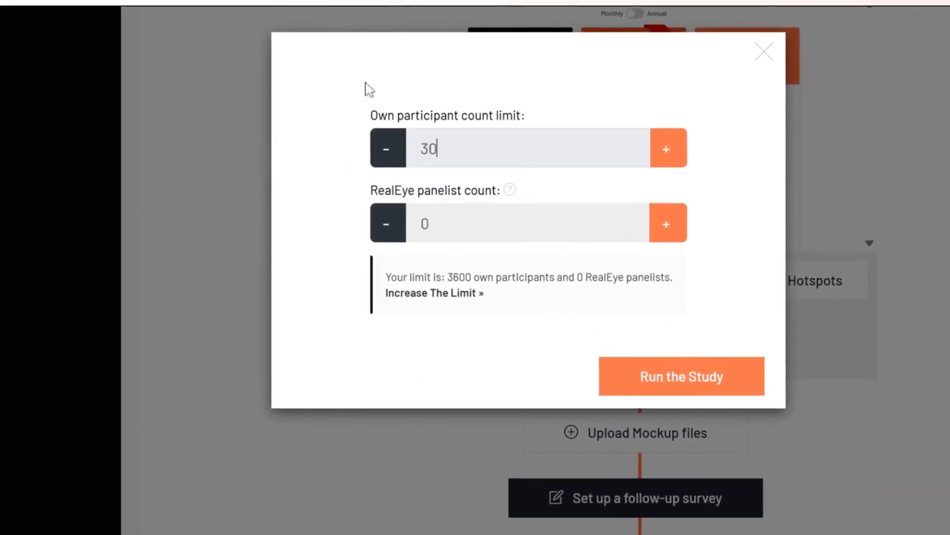
click(330, 204)
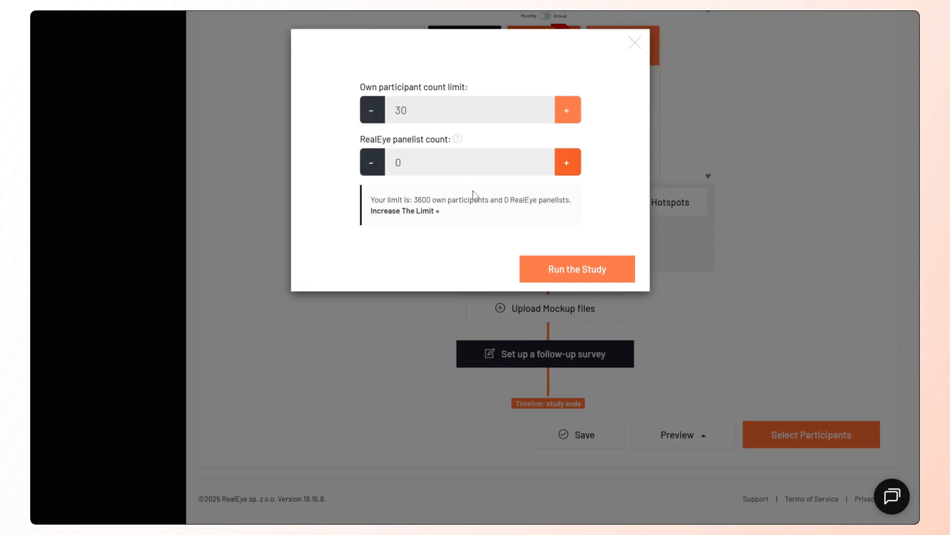
click(533, 272)
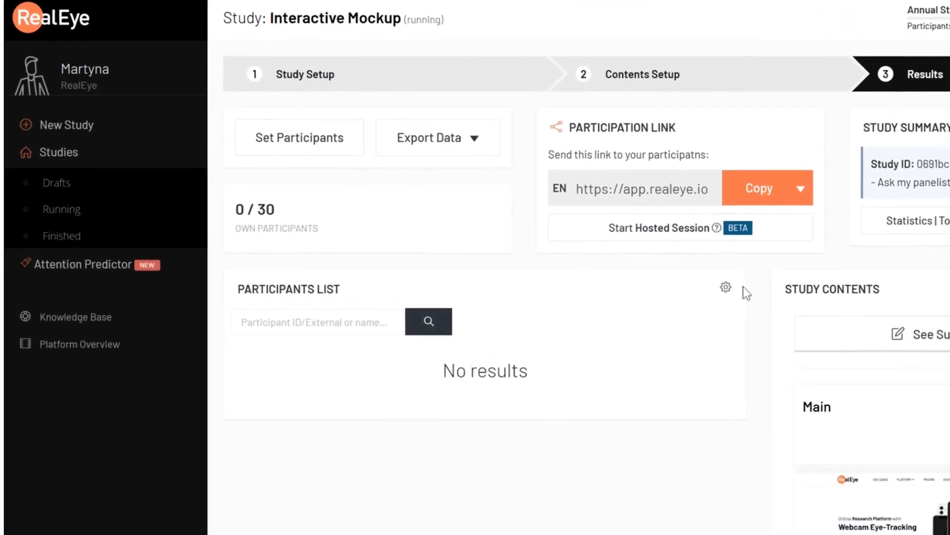
Step: Create a new study of the Interactive Mockup type
click(66, 125)
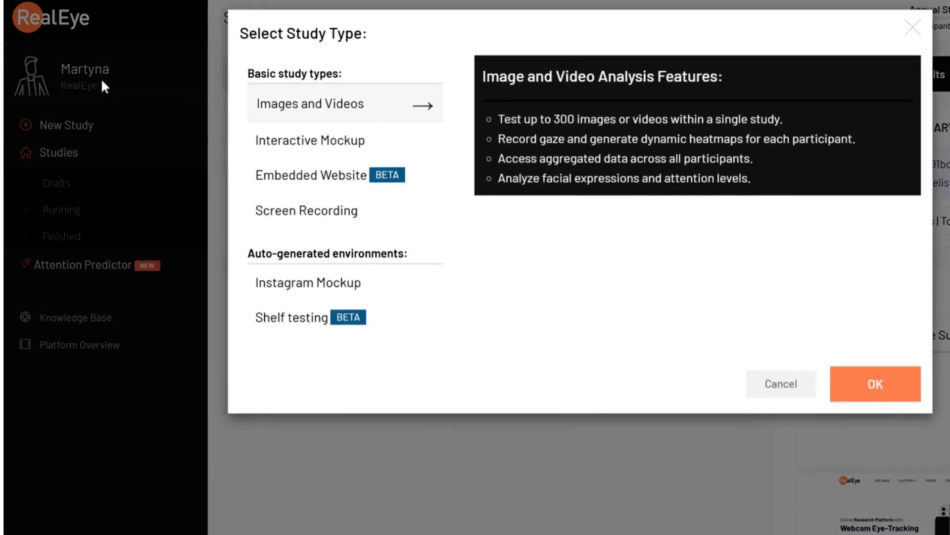
click(290, 157)
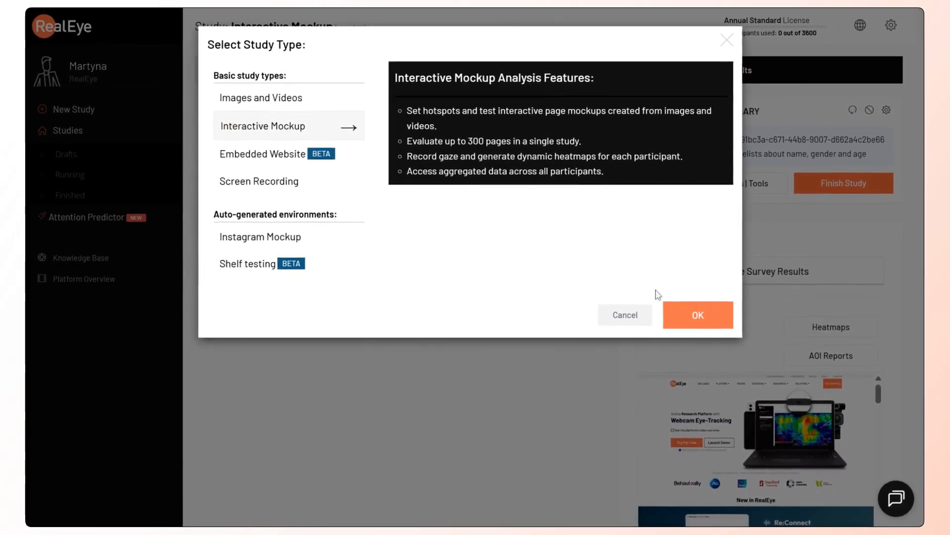
click(683, 313)
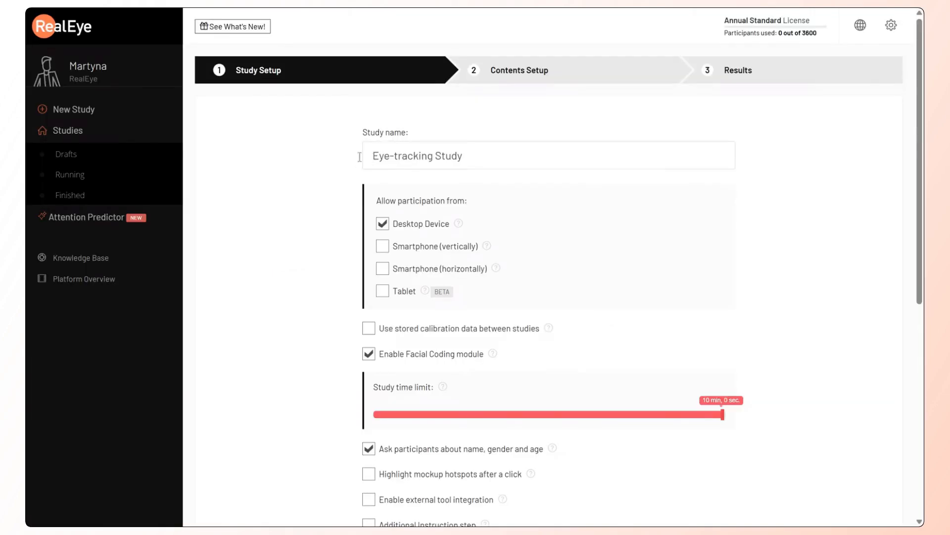
Step: Name the study "Interactive Mockup FIGMA", keep the default setup options, and continue to the contents setup
triple_click(479, 159)
text(Interactive Mockup FIGMA)
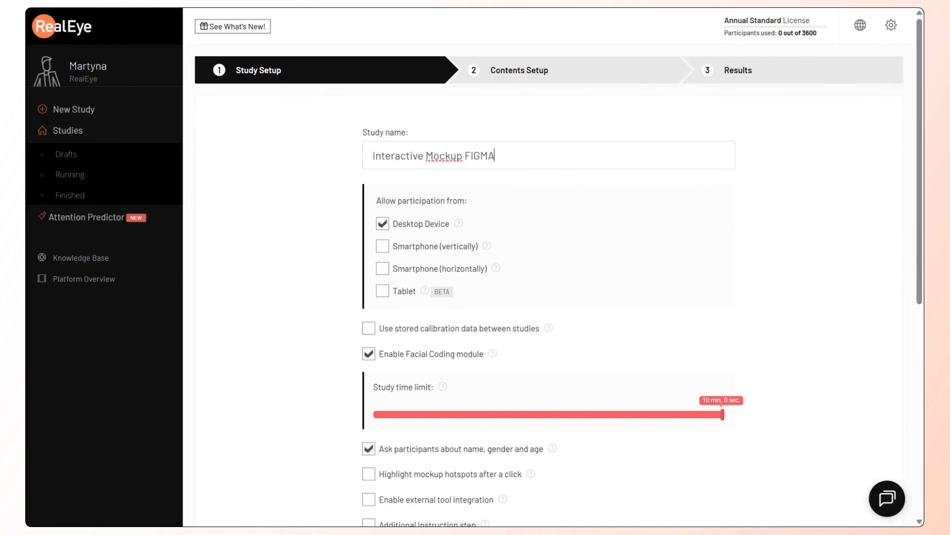
click(303, 287)
scroll(340, 288, down, 5)
scroll(339, 277, down, 3)
click(456, 407)
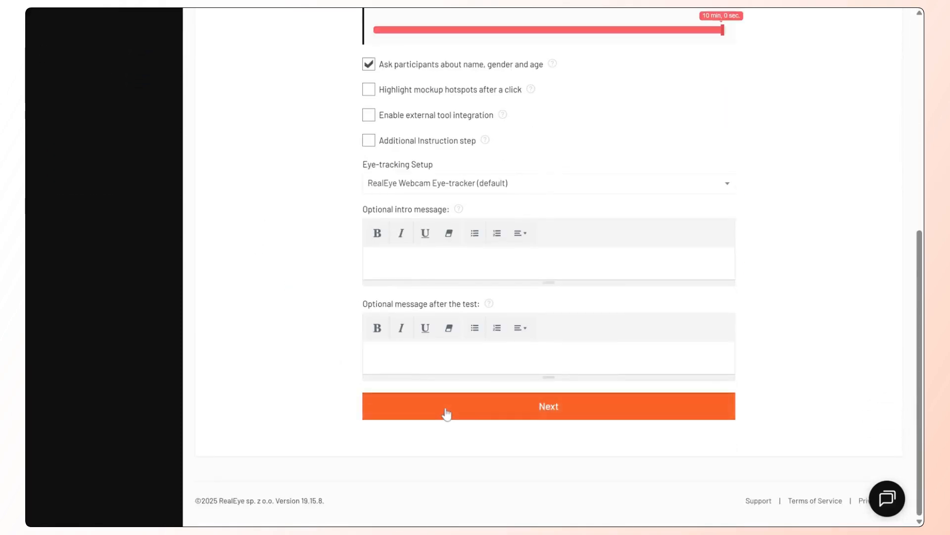
Step: Choose Figma URL as the mockup source and paste the copied prototype link as the Figma prototype URL
click(258, 93)
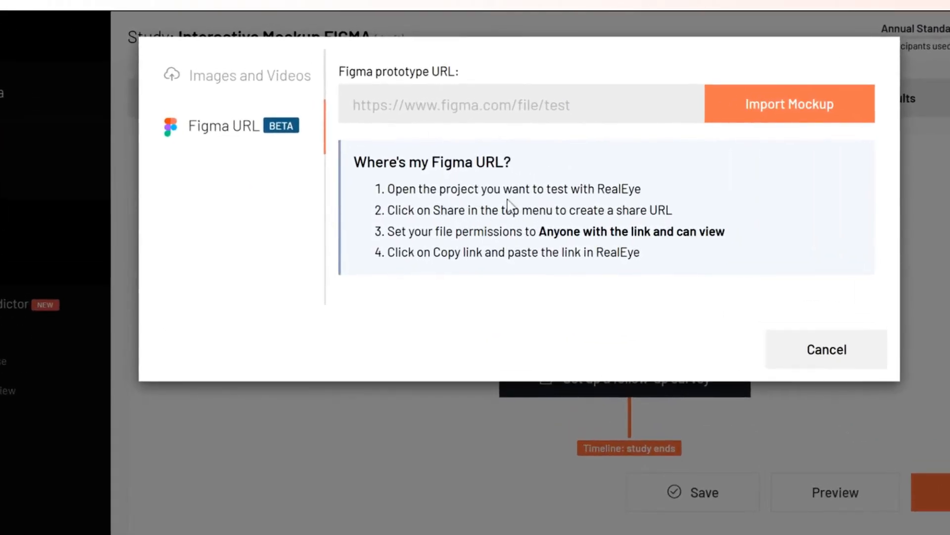
click(430, 104)
key(ctrl+v)
double_click(535, 105)
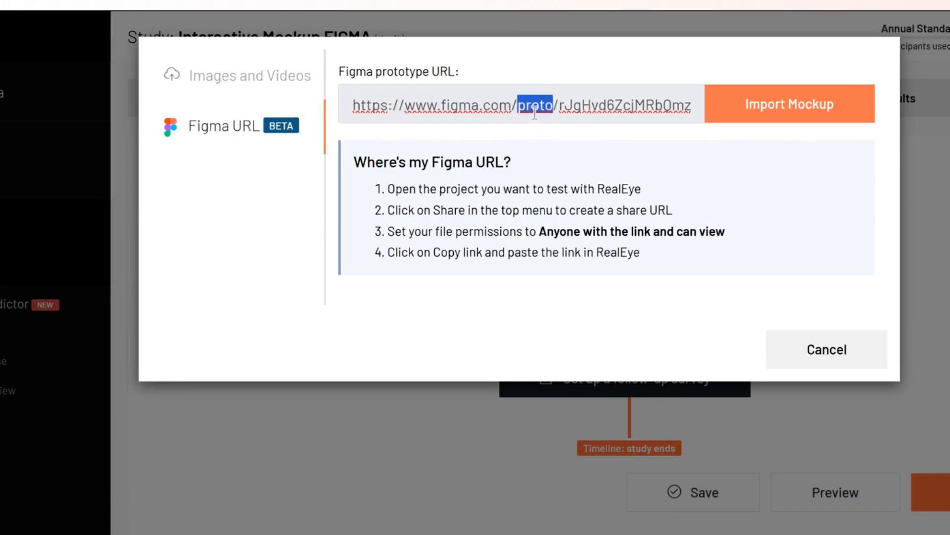
click(536, 109)
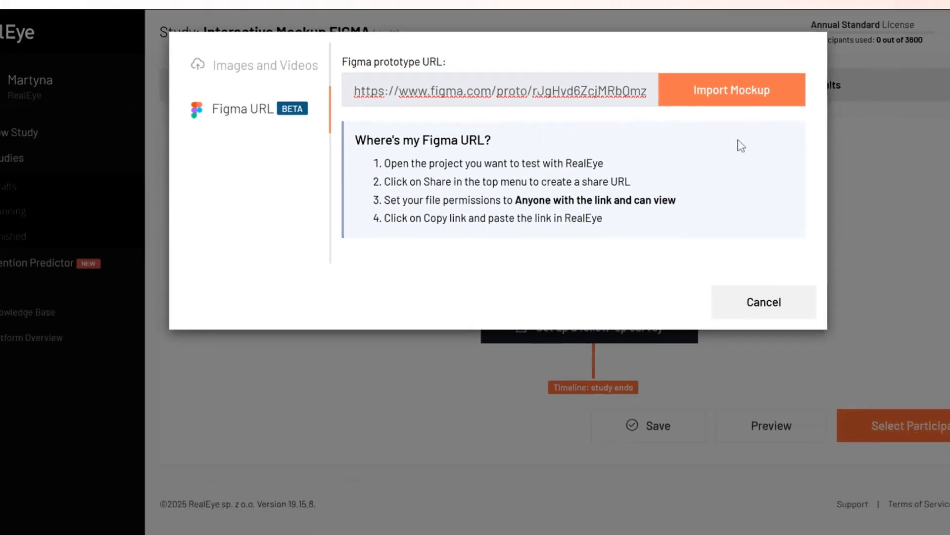
Step: Import the Figma mockup, and review and save the imported hotspots on the 19-104.jpg screen
click(782, 105)
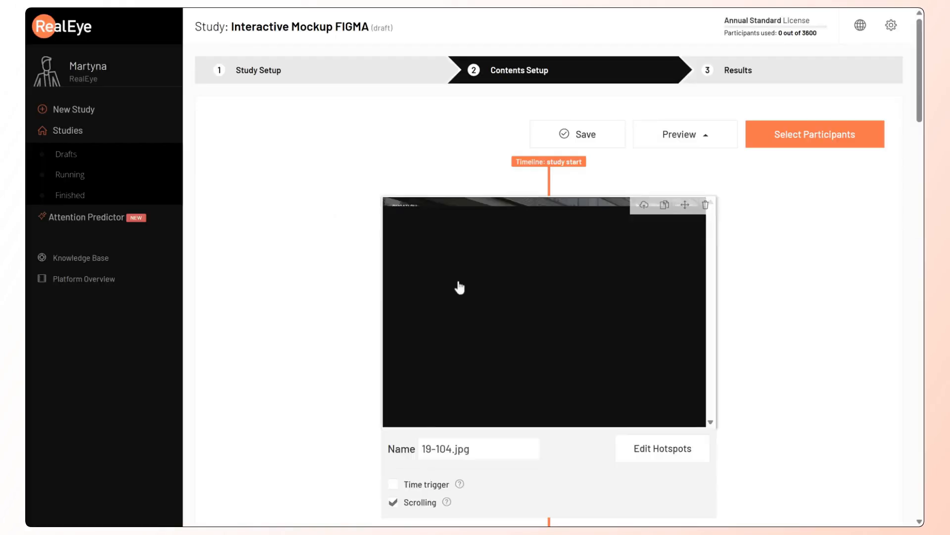
scroll(739, 335, down, 20)
scroll(753, 346, up, 6)
scroll(756, 348, up, 5)
click(661, 451)
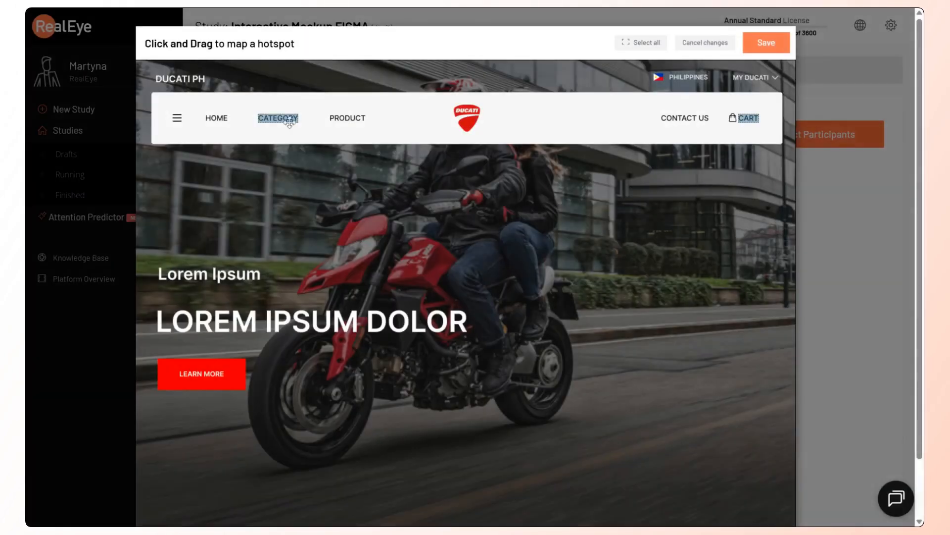
click(759, 44)
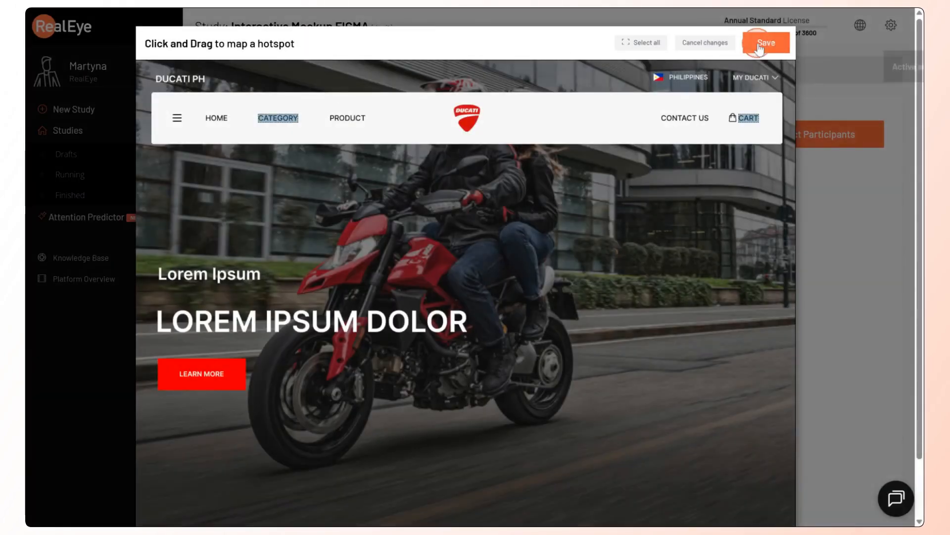
Step: Add a hotspot over the Proceed to Checkout button on the 37-909.jpg screen, set its action to Finish Test, and save it
scroll(738, 322, down, 5)
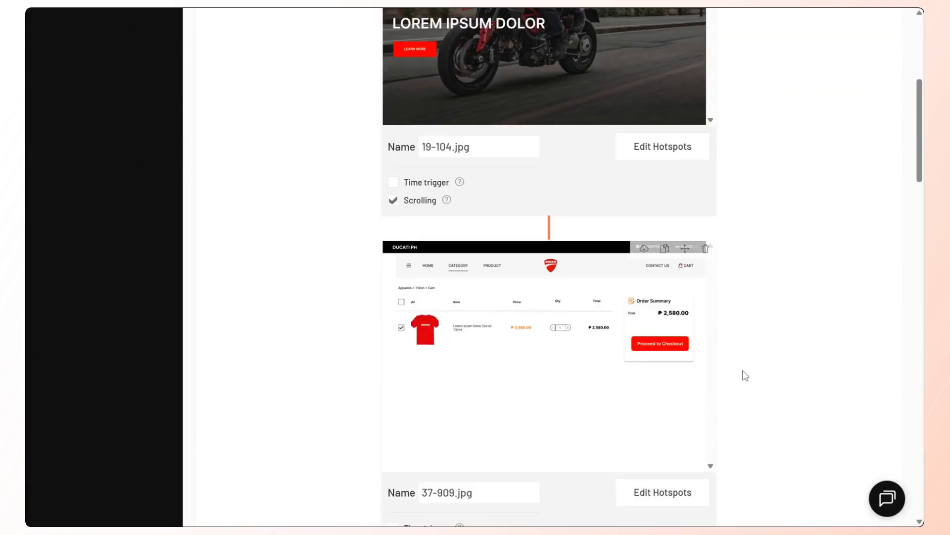
scroll(743, 375, down, 1)
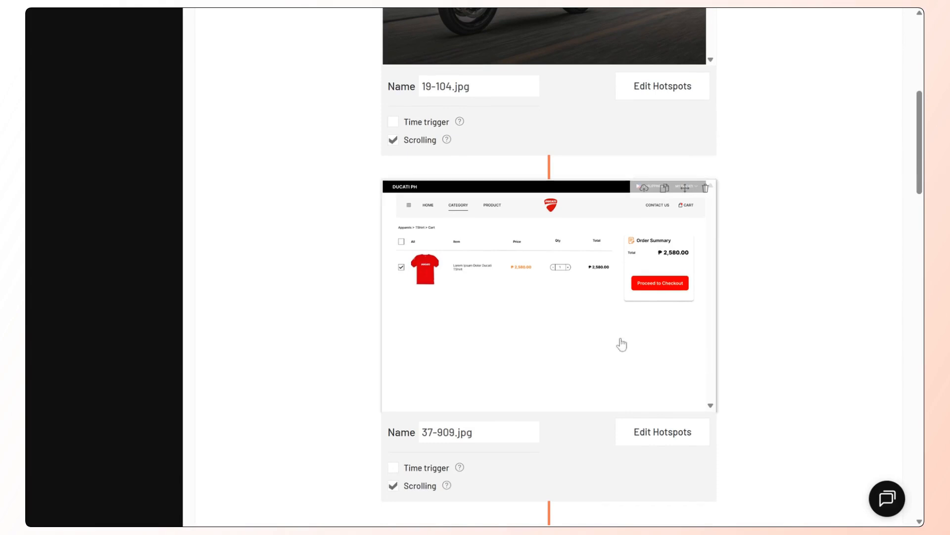
click(636, 431)
drag(641, 251, 764, 287)
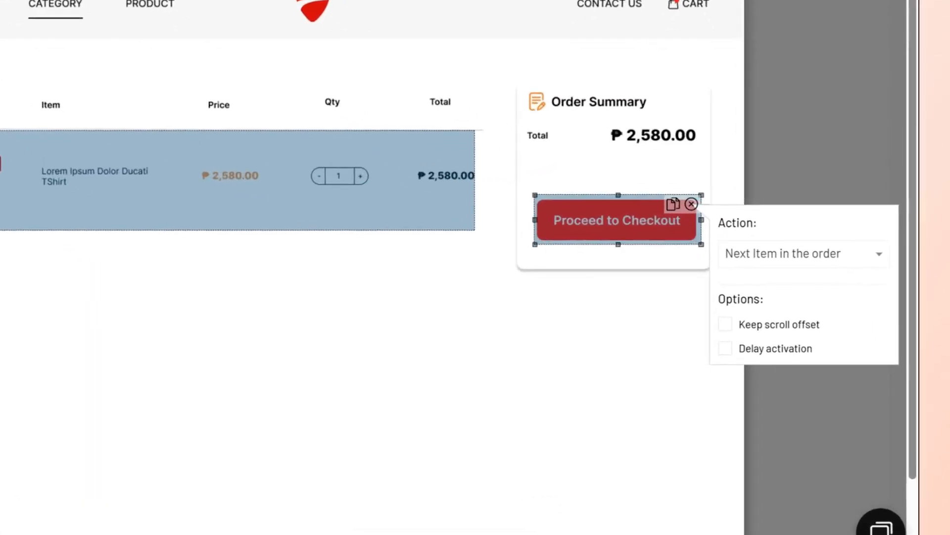
click(824, 296)
click(753, 352)
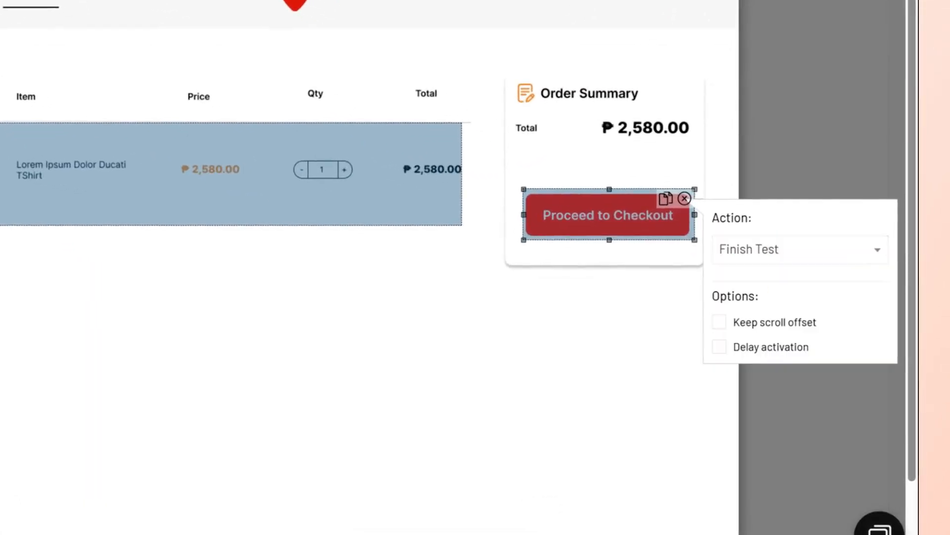
Step: Run the study with the default limits of 100 own participants and 0 RealEye panelists, and open the list of all studies
scroll(738, 395, down, 20)
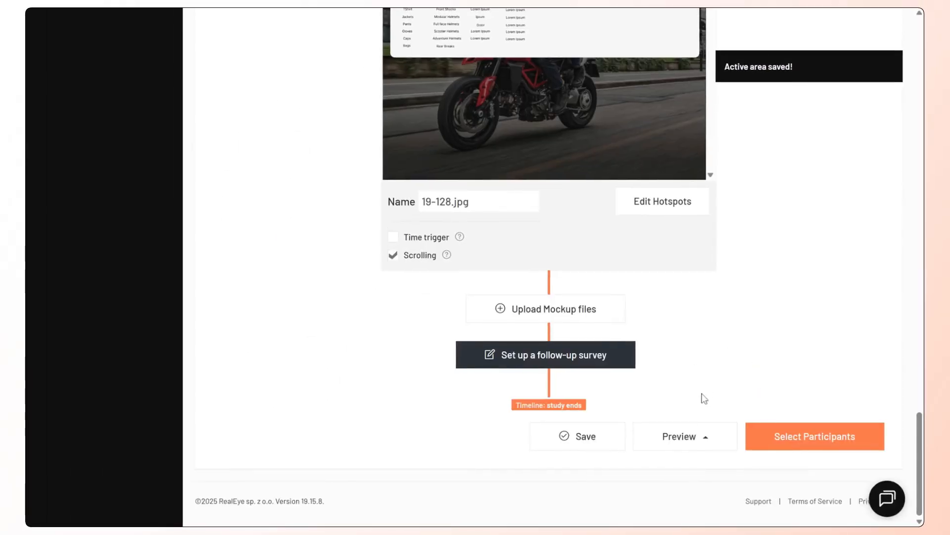
click(765, 435)
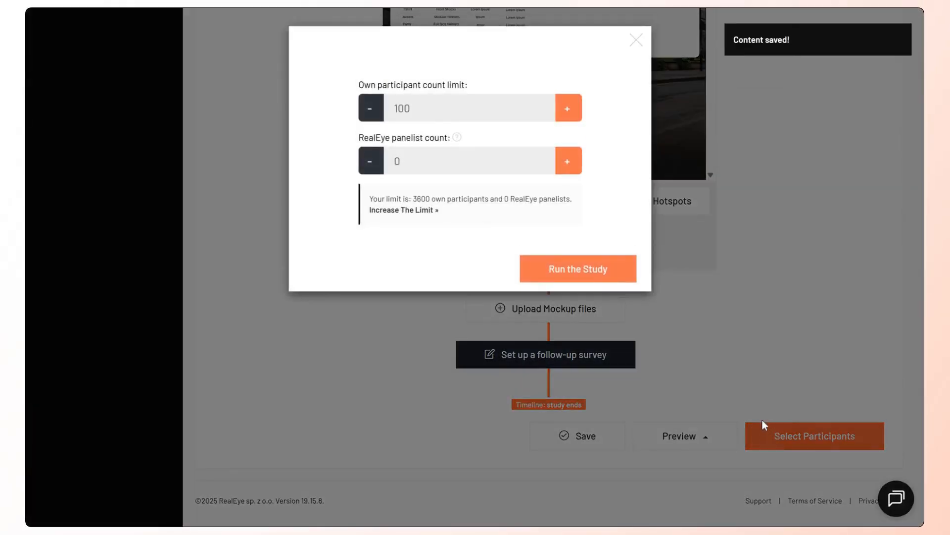
click(620, 270)
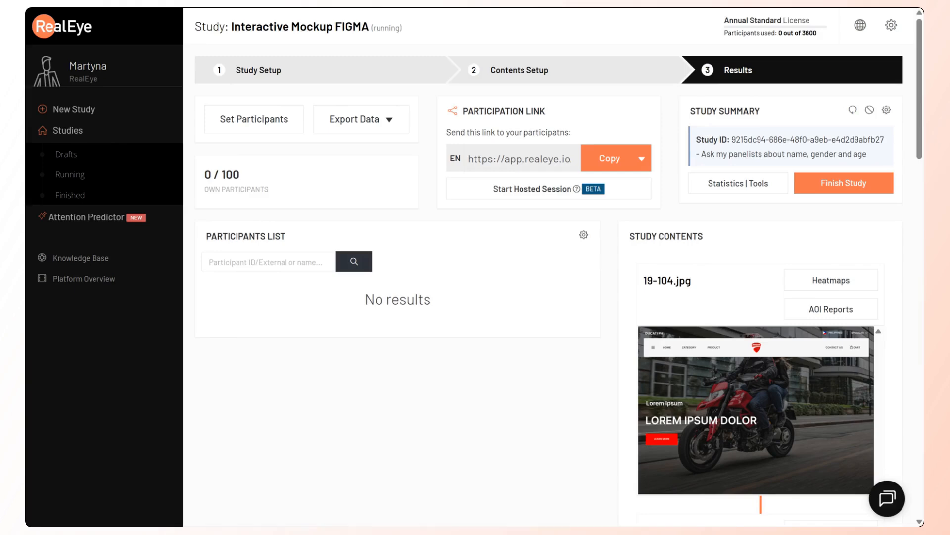
click(75, 130)
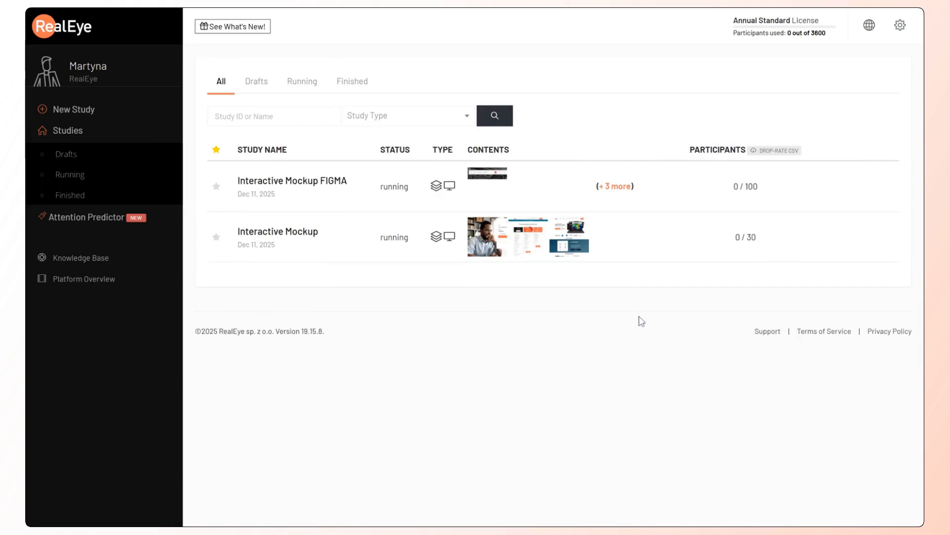